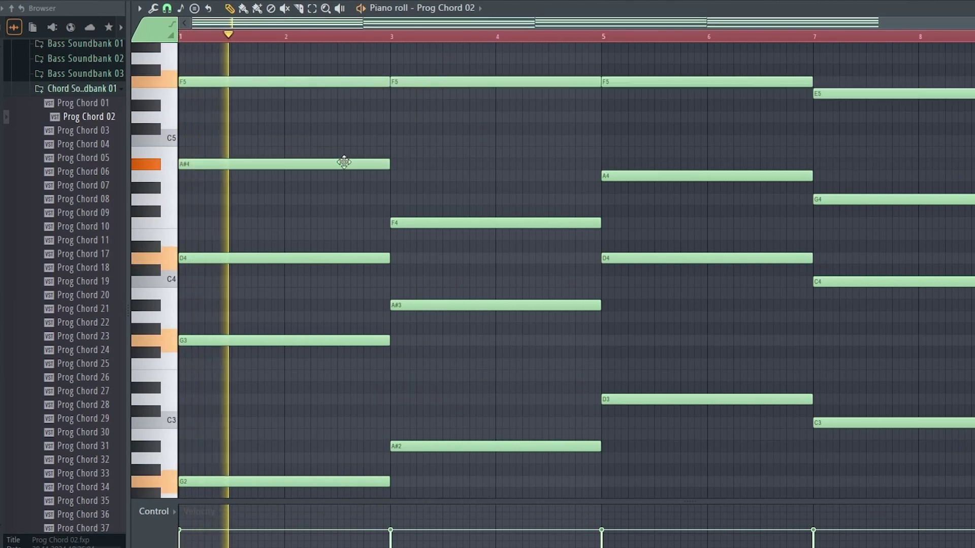
Draw a C5 note on top of the second, third and fourth chords at bars 3, 5 and 7
click(403, 140)
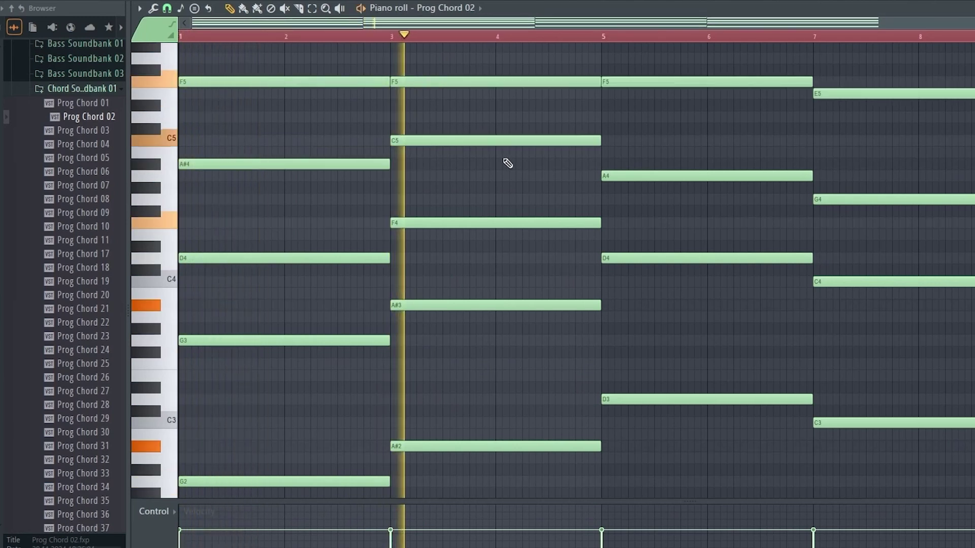
click(620, 142)
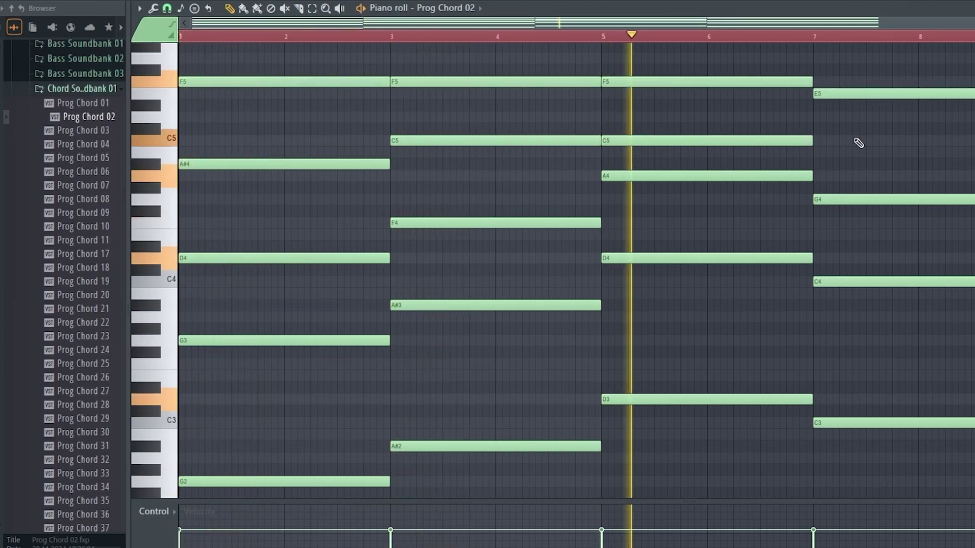
click(840, 143)
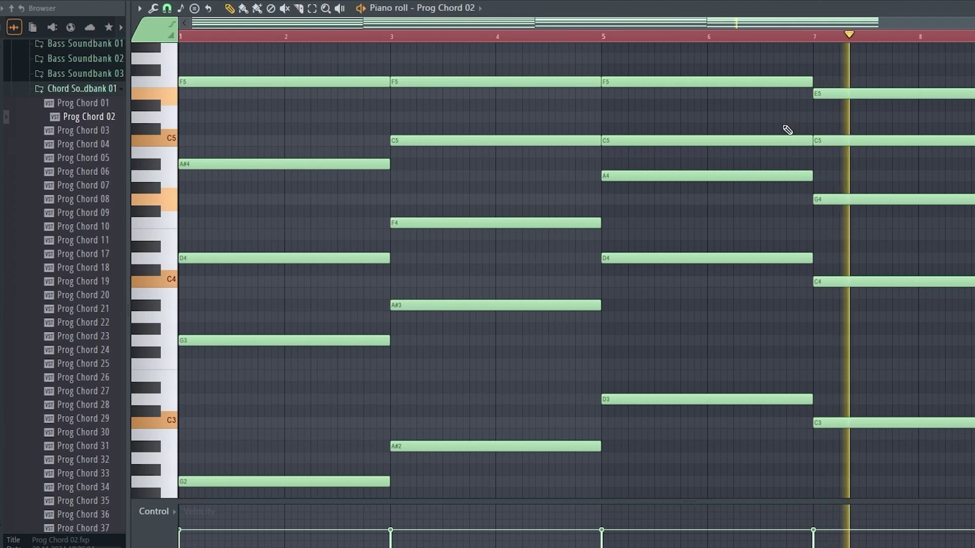
scroll(805, 48, down, 2)
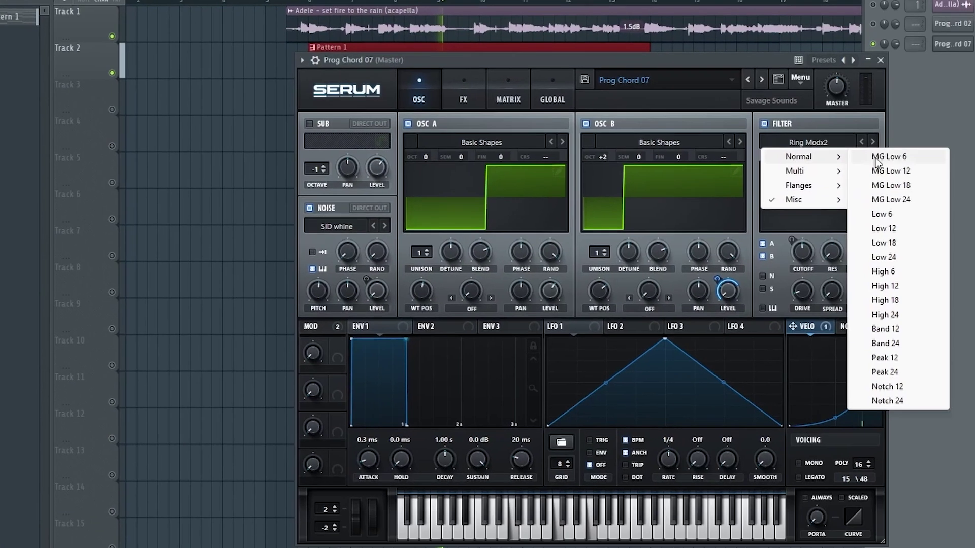
Set Serum's filter to MG Low 24, then boost EQ band 7 around 1258 Hz
click(924, 204)
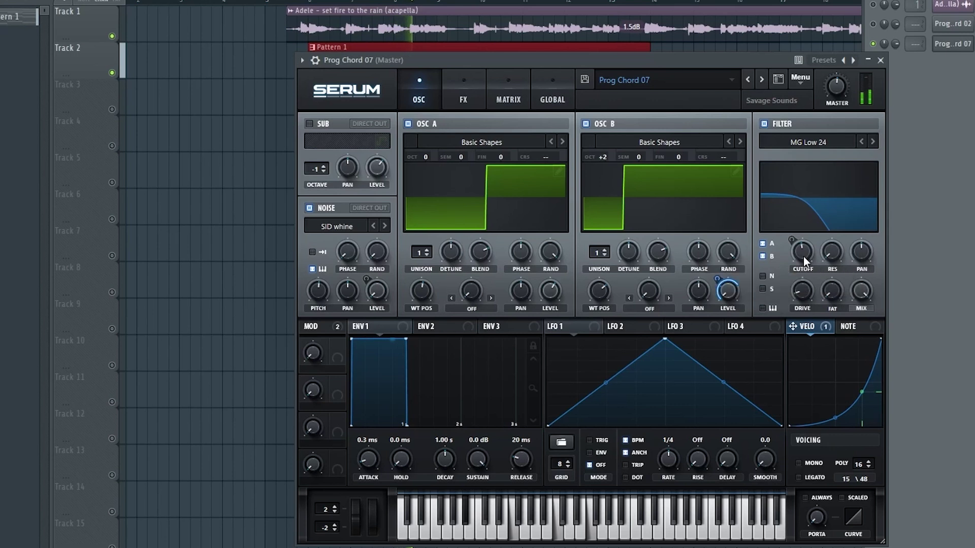
click(880, 60)
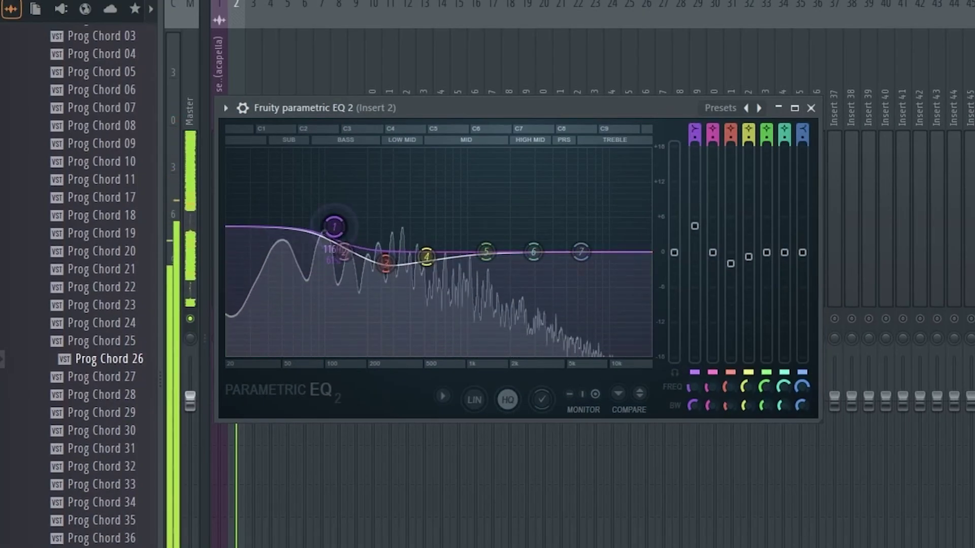
drag(581, 252, 484, 239)
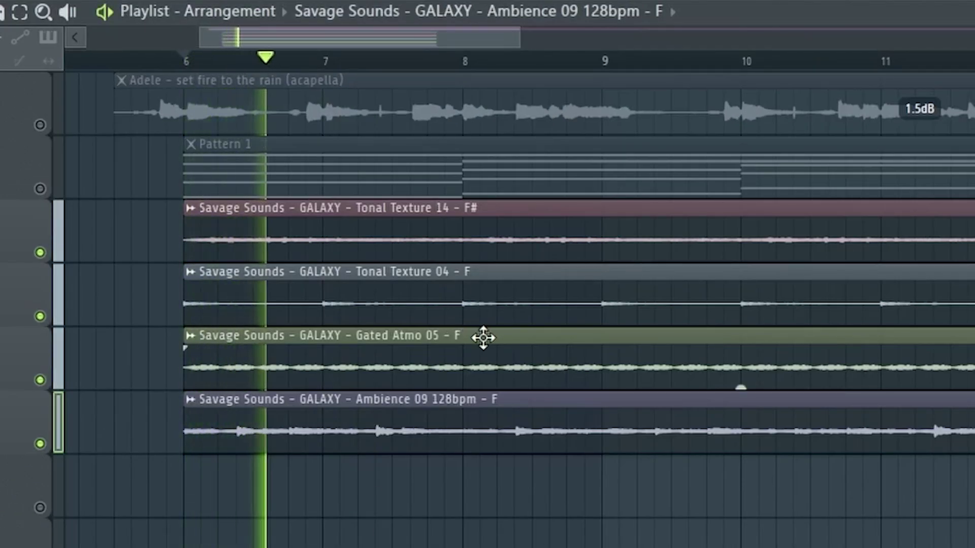
Unmute all playlist tracks, restart playback from a set point, and nudge insert 6's fader up
right_click(42, 190)
key(space)
click(154, 61)
key(space)
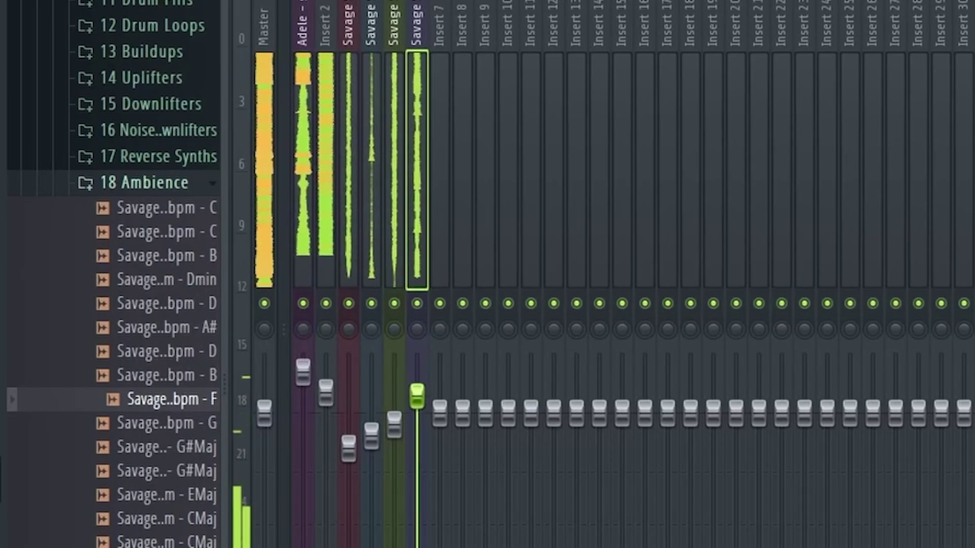
drag(420, 397, 420, 370)
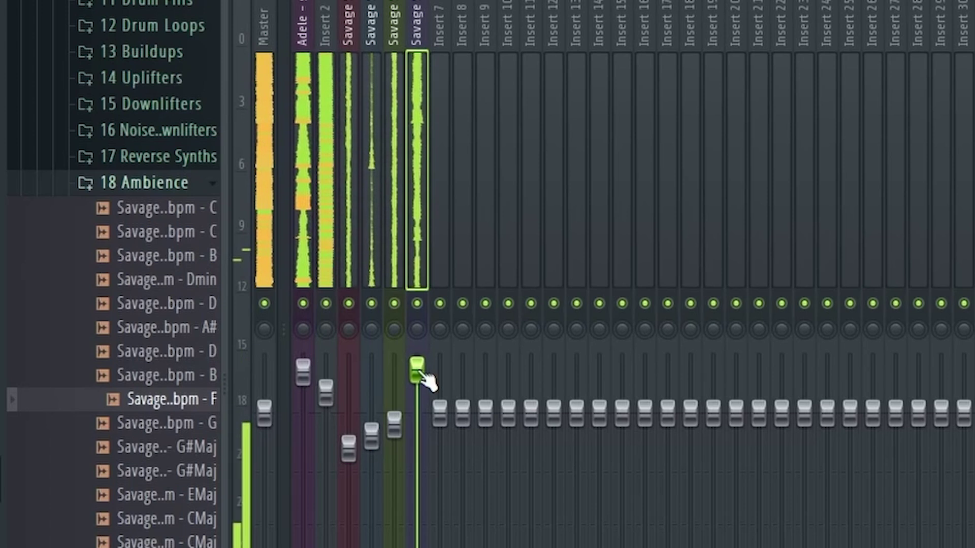
click(396, 244)
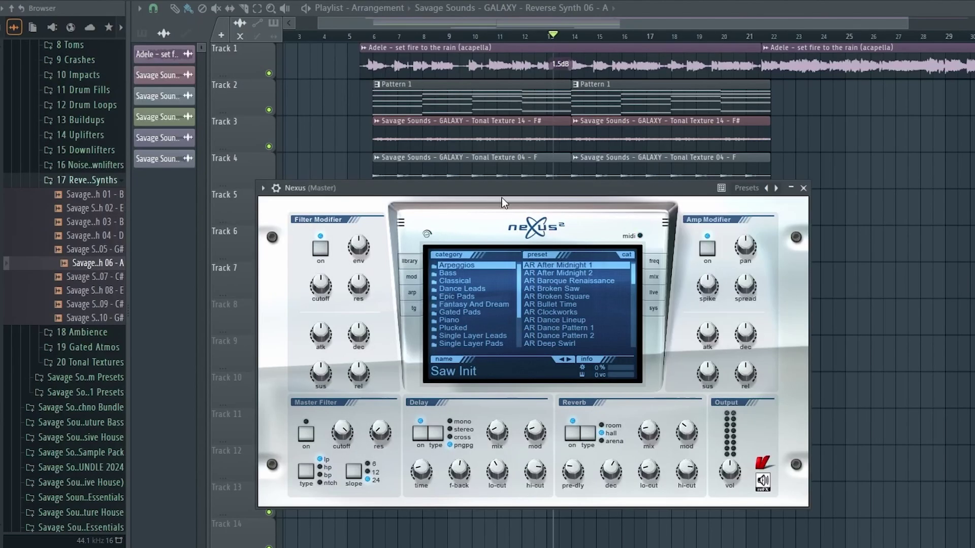
Load the PN Soft and Tiny preset from Nexus's Plucked piano category
drag(502, 195, 526, 190)
click(427, 294)
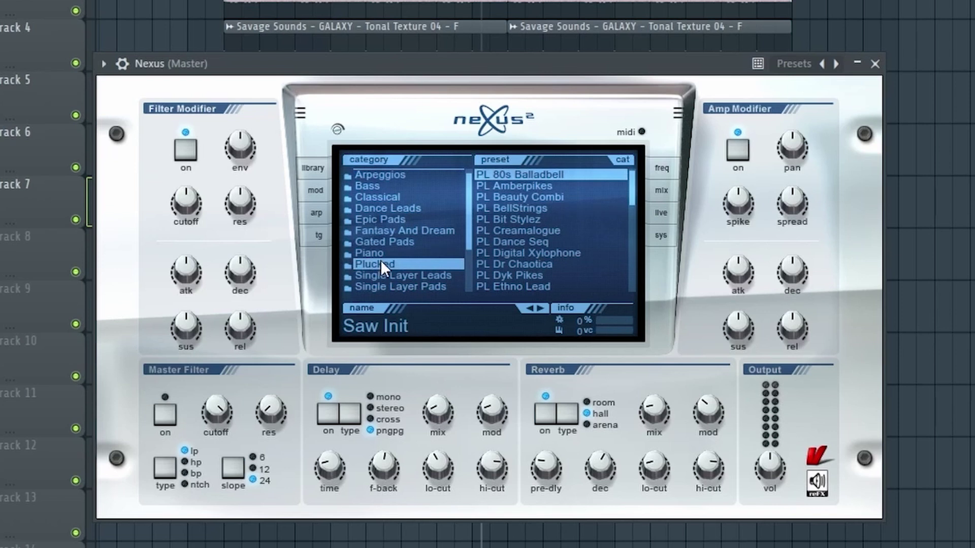
scroll(633, 255, down, 1)
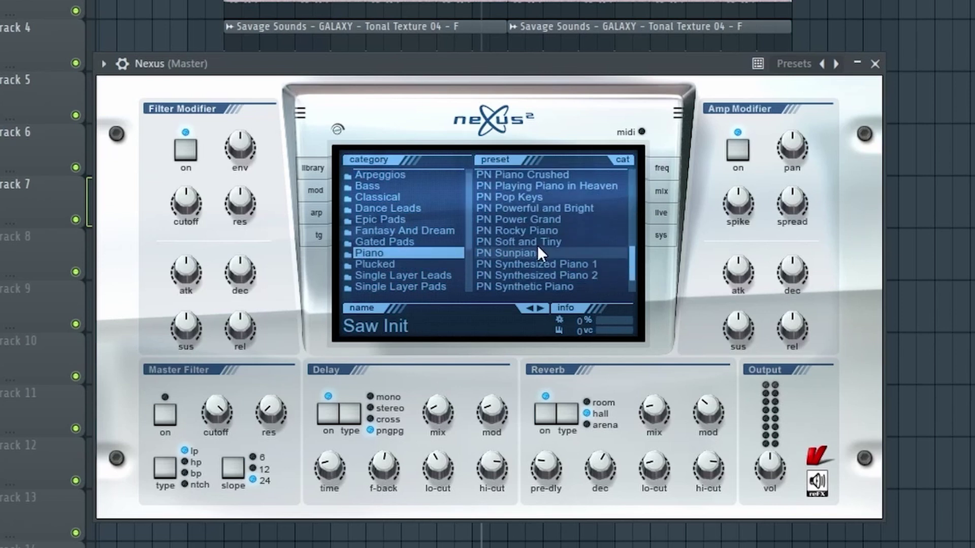
click(538, 242)
drag(508, 57, 529, 57)
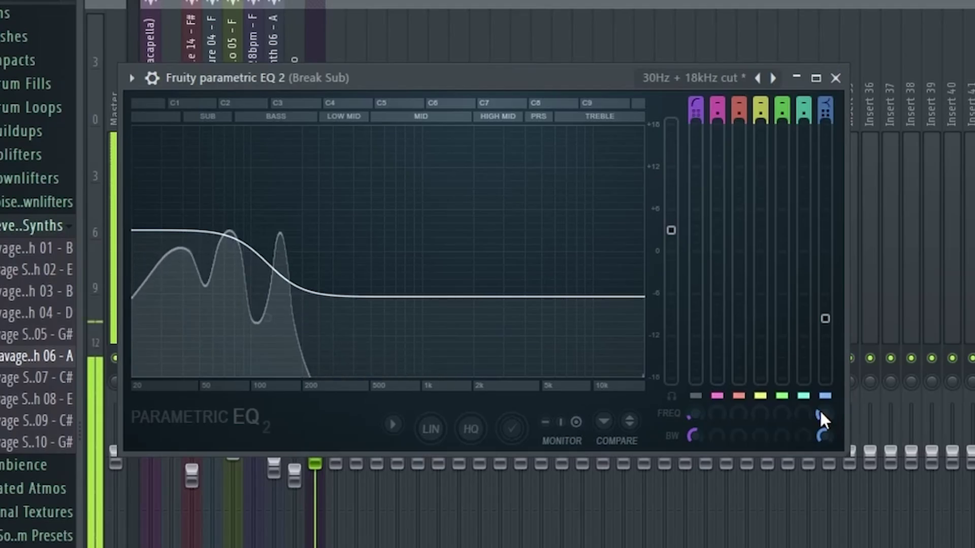
Lower the Break Sub EQ's top band and paint repeating Kick 17 clips across the drop
drag(827, 320, 826, 346)
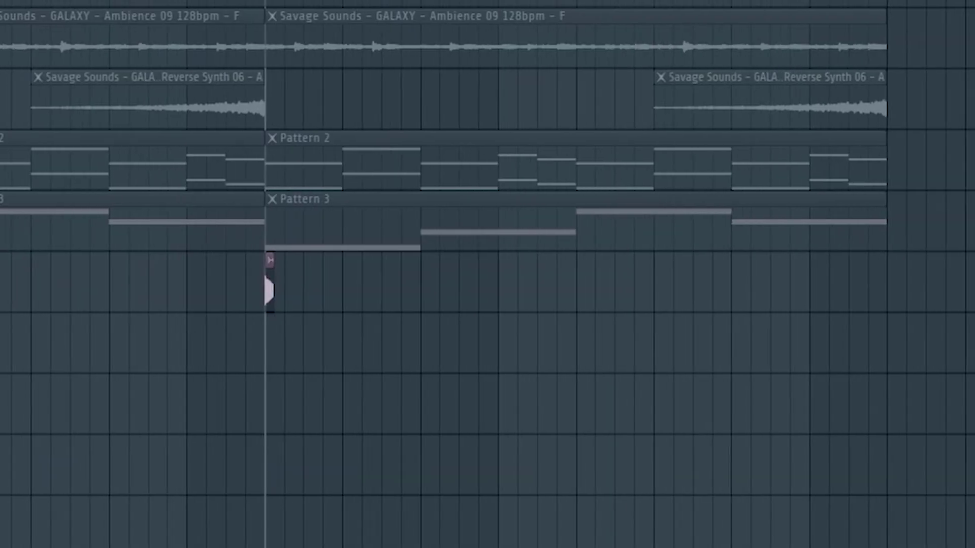
drag(300, 291, 833, 292)
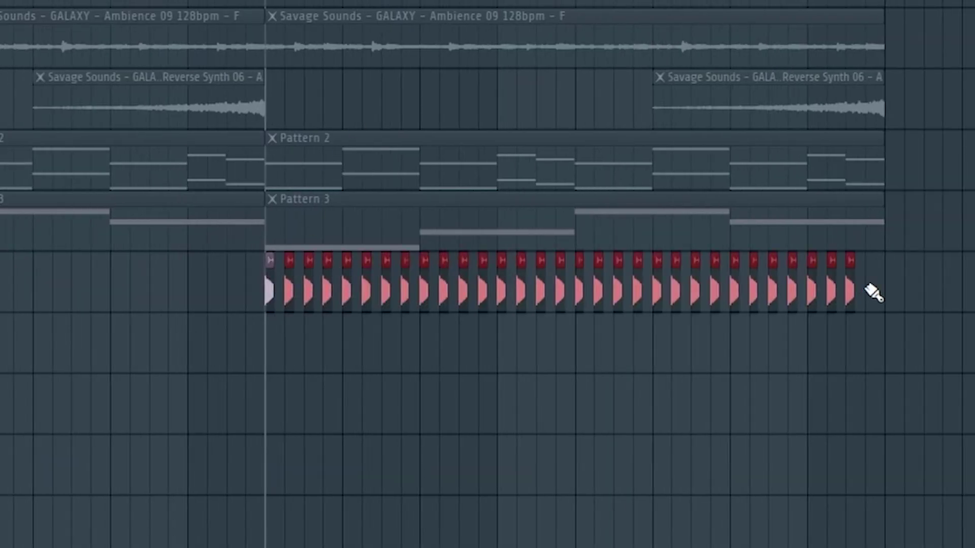
key(space)
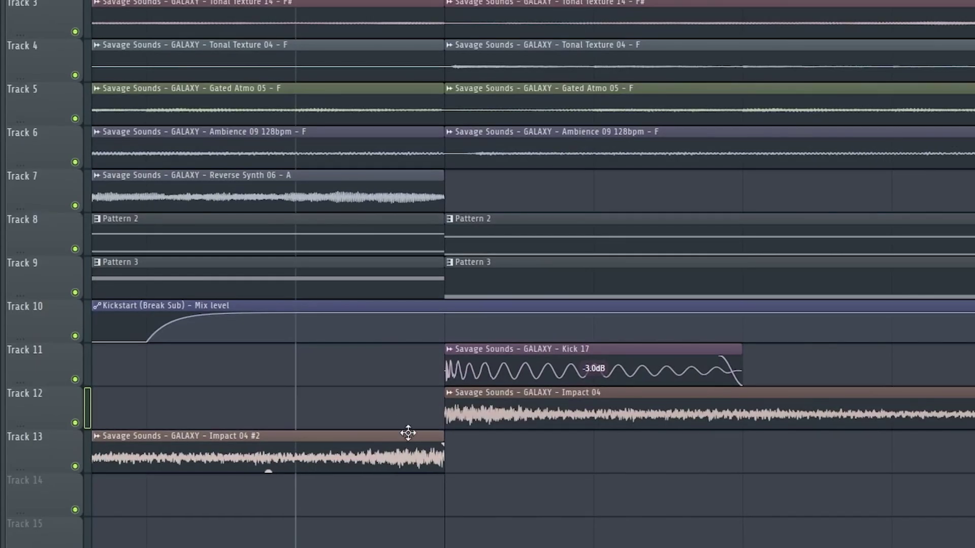
Move Impact 04 #2 up to Track 12 and trim its end shorter
drag(408, 432, 407, 404)
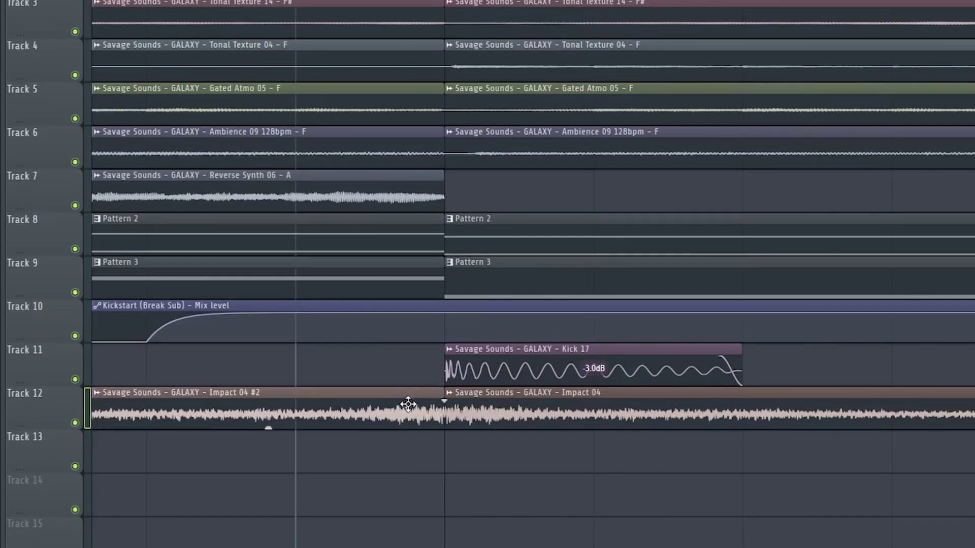
scroll(444, 1, down, 10)
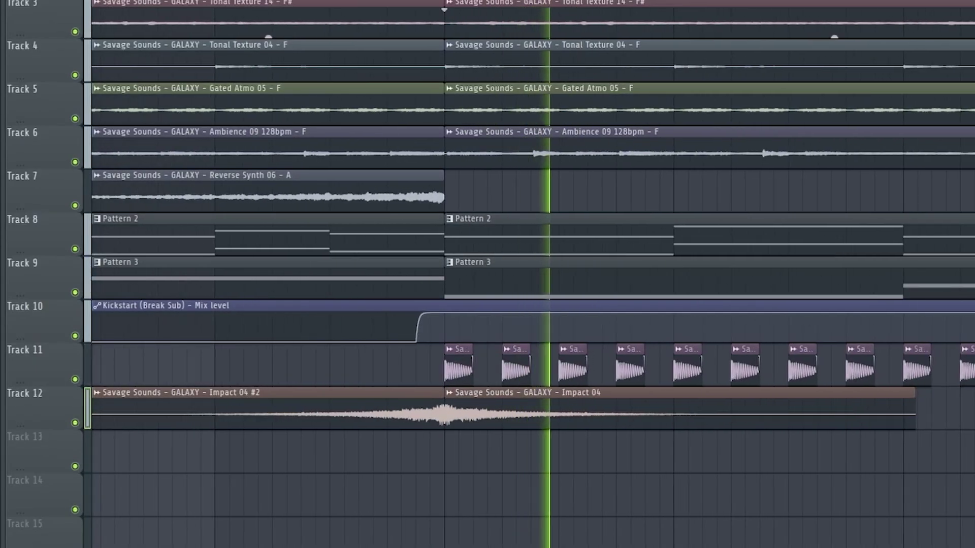
click(337, 1)
scroll(343, 1, down, 4)
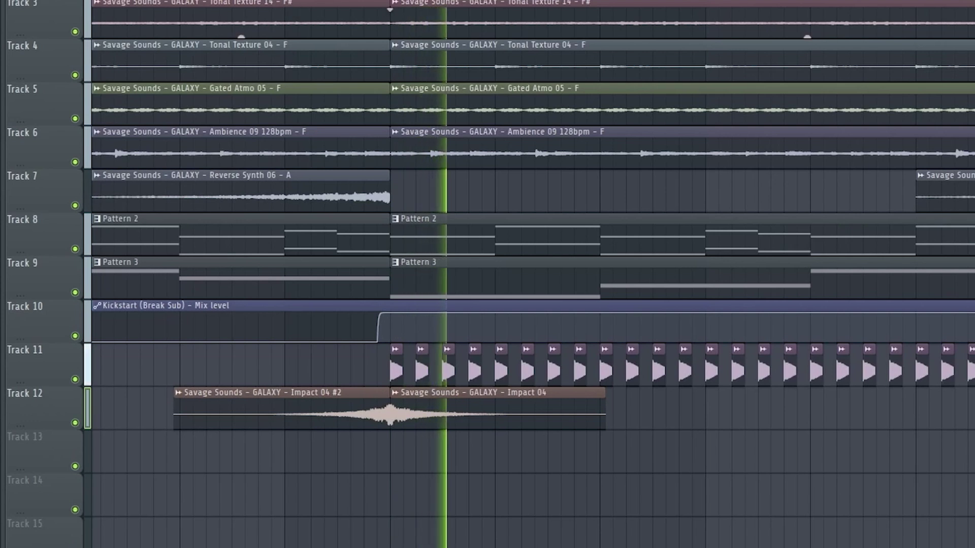
scroll(289, 2, up, 2)
drag(485, 396, 477, 394)
key(space)
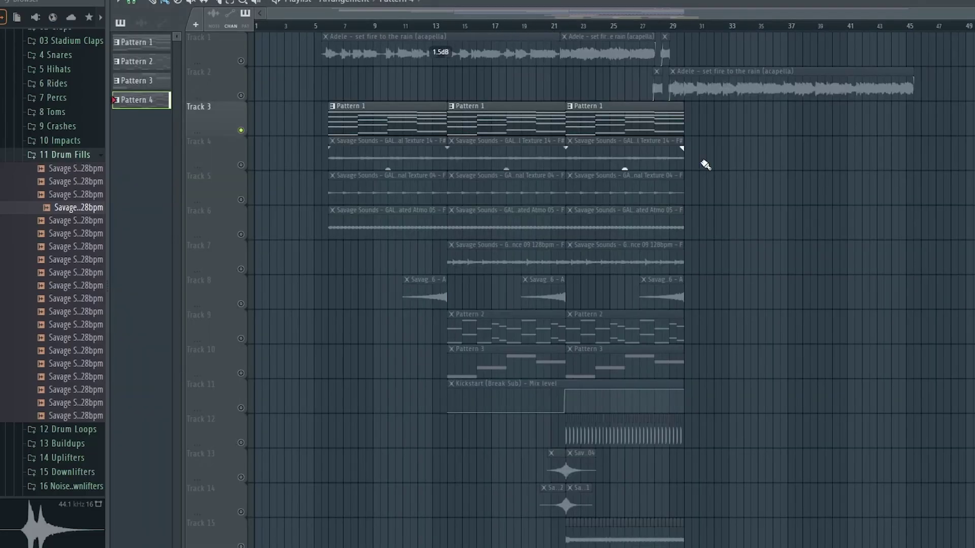
Pan the LABS Strings: Ensemble slightly right and route it to mixer track 18
scroll(705, 164, down, 5)
key(F6)
click(974, 31)
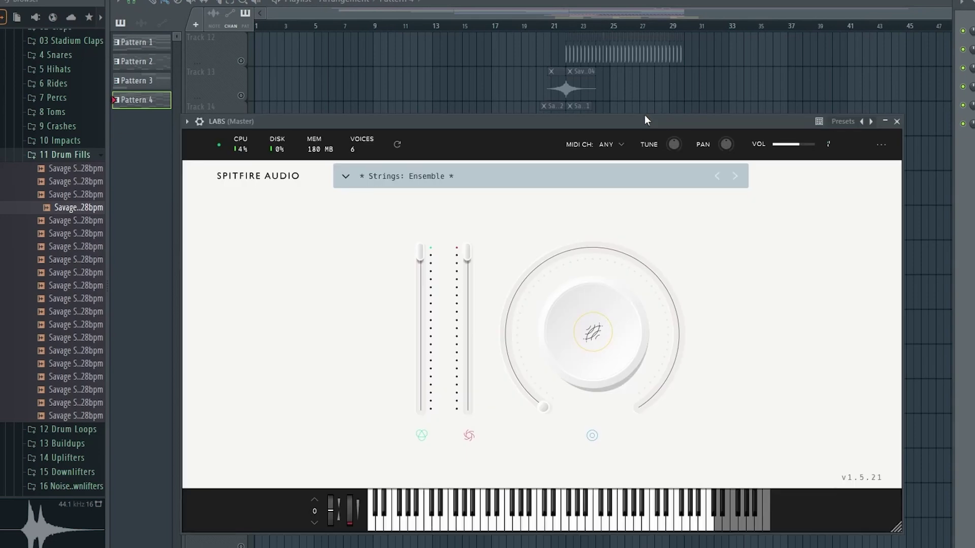
drag(730, 135, 753, 107)
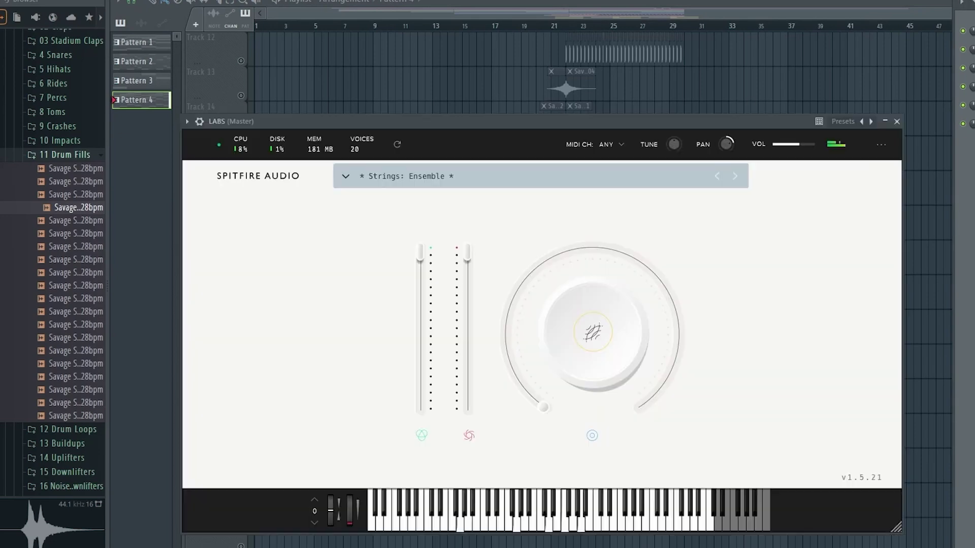
click(199, 122)
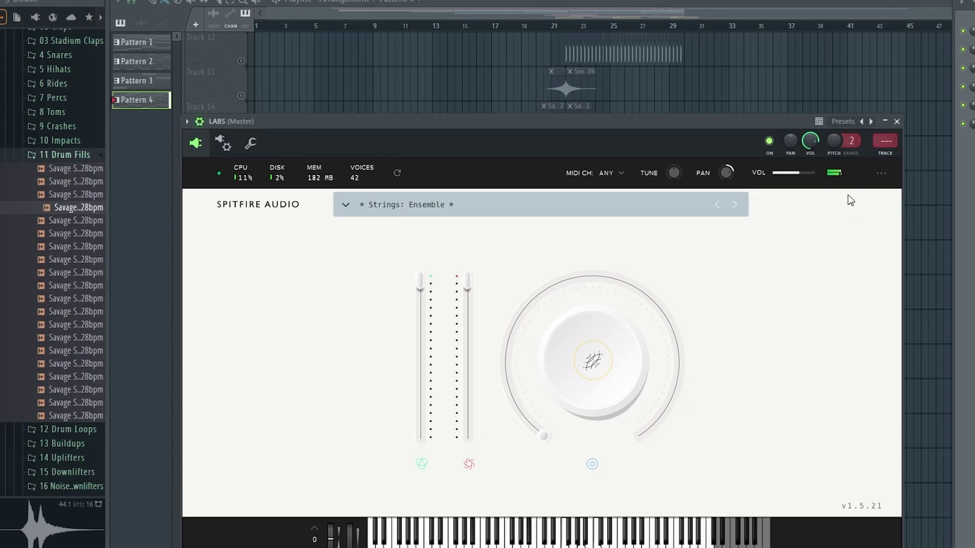
key(ctrl+l)
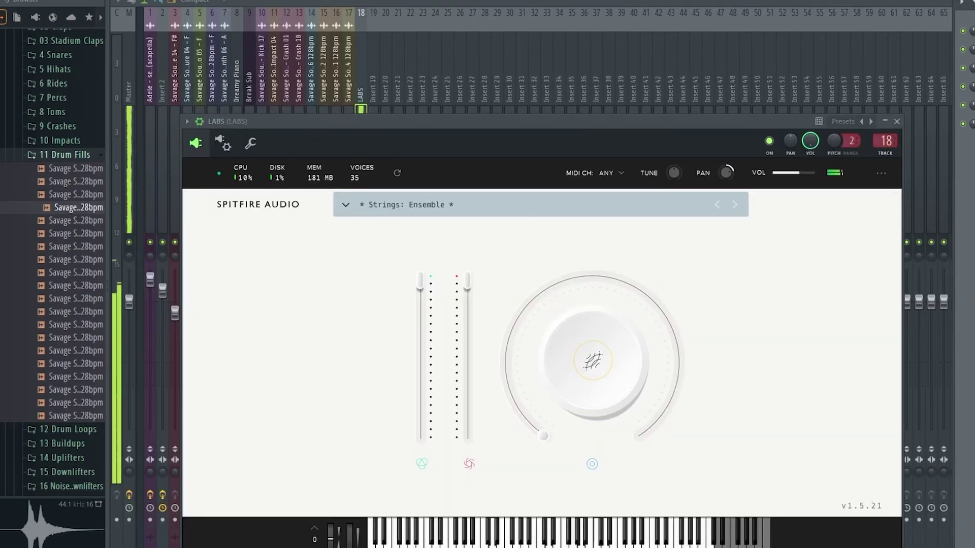
key(Escape)
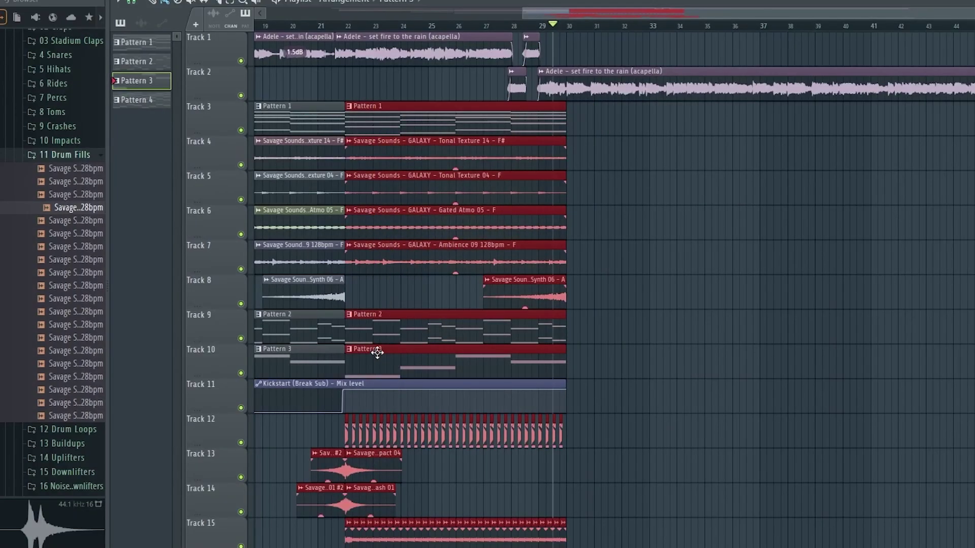
Duplicate clips to bars 30–38 and kicks past bar 40; route Buildup 10 to its own insert
scroll(714, 246, down, 3)
key(ctrl+b)
scroll(592, 293, down, 5)
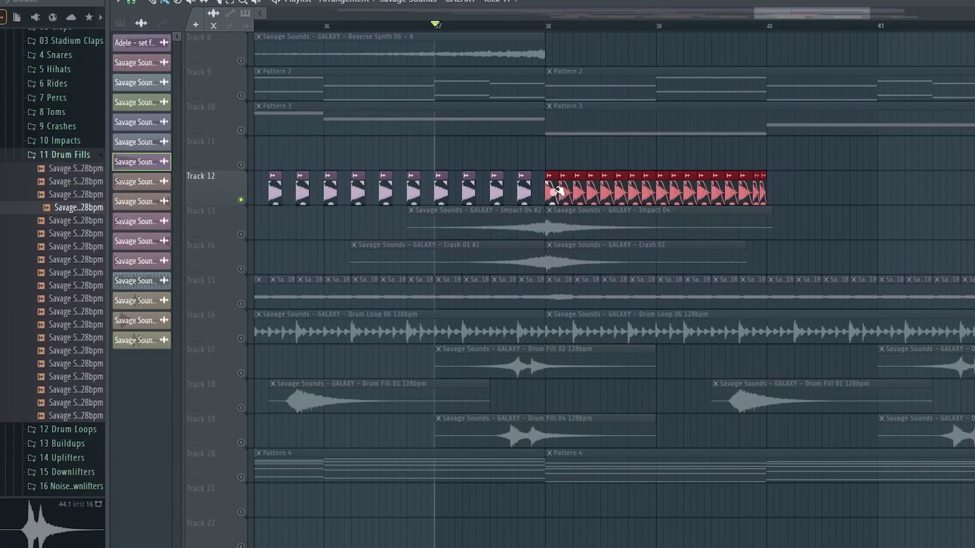
key(ctrl+b)
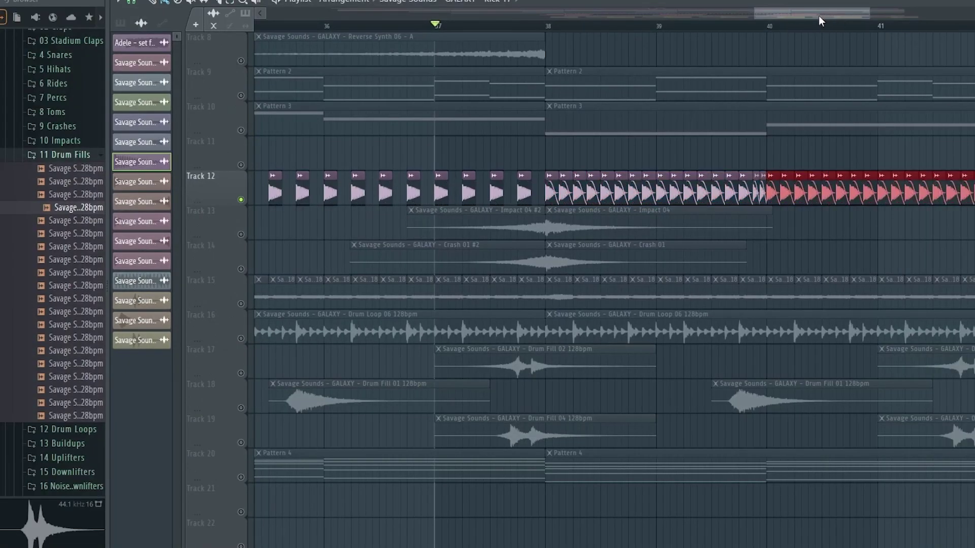
scroll(819, 15, right, 2)
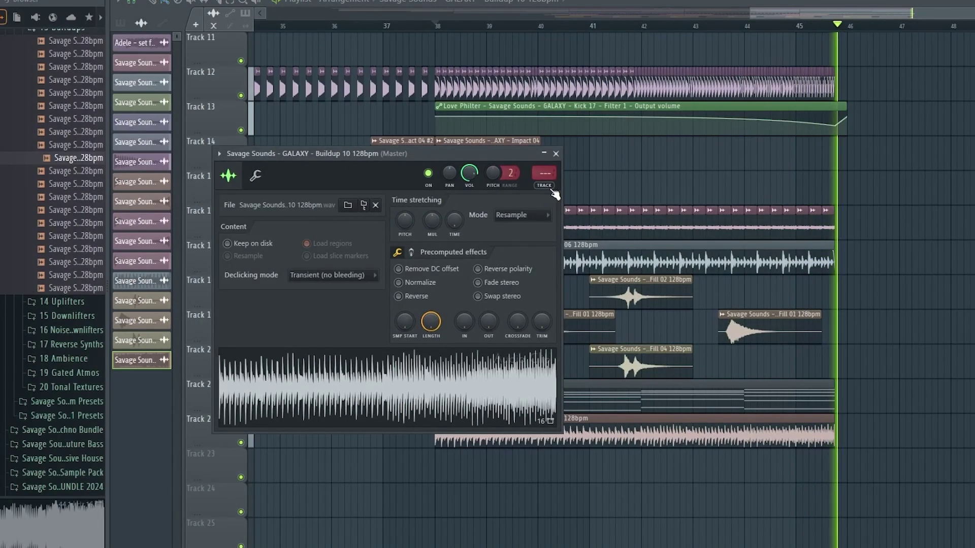
click(551, 190)
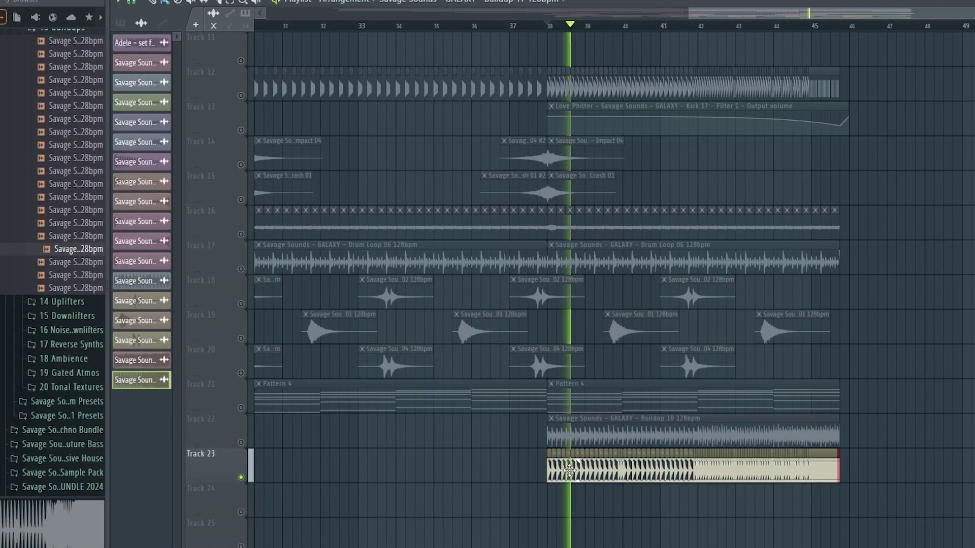
Route Uplifter 06 to its own mixer insert, audition it soloed, then unsolo everything
double_click(588, 472)
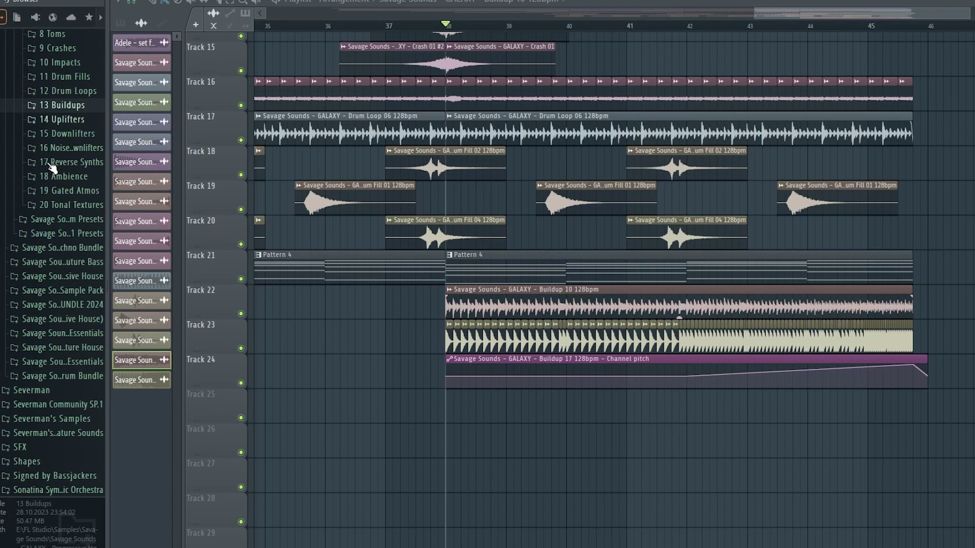
click(61, 119)
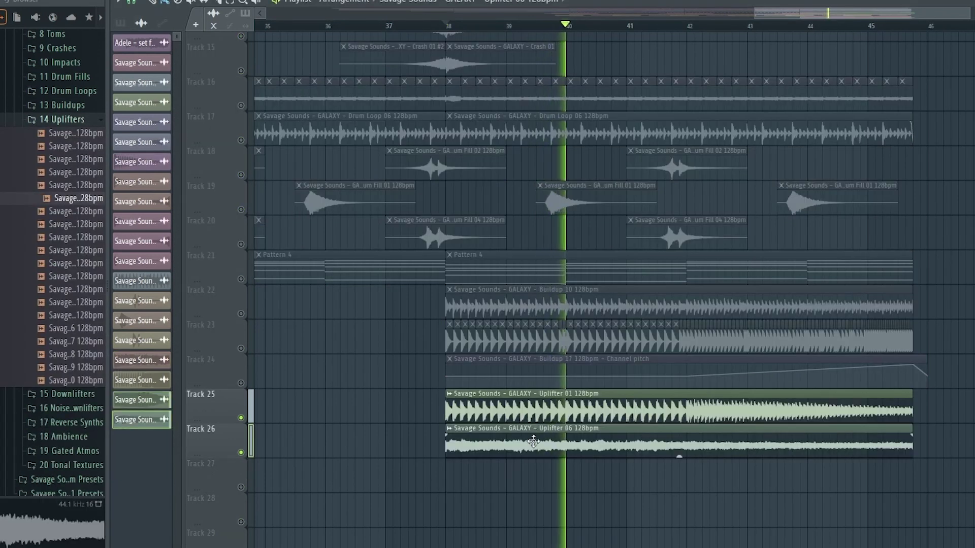
double_click(533, 442)
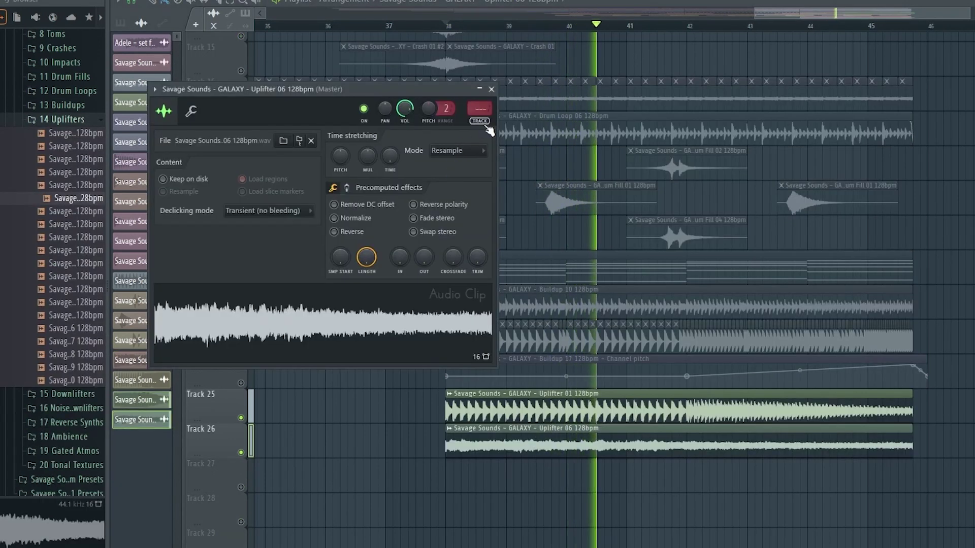
click(482, 121)
right_click(411, 243)
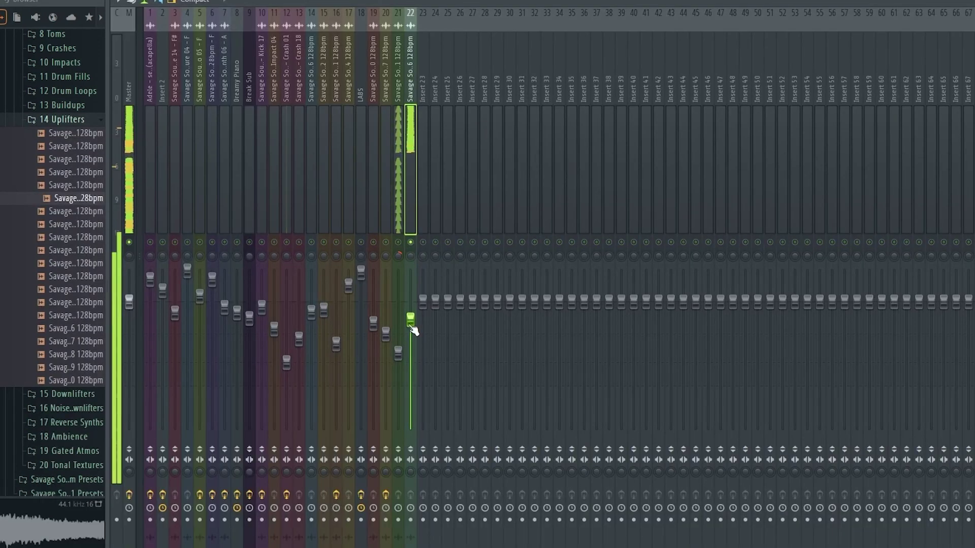
right_click(411, 243)
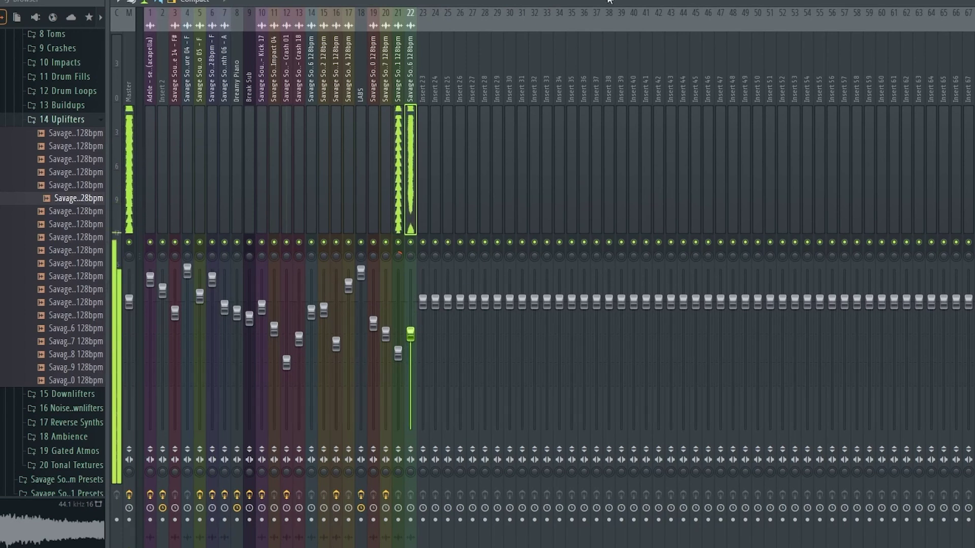
key(F5)
right_click(241, 418)
key(space)
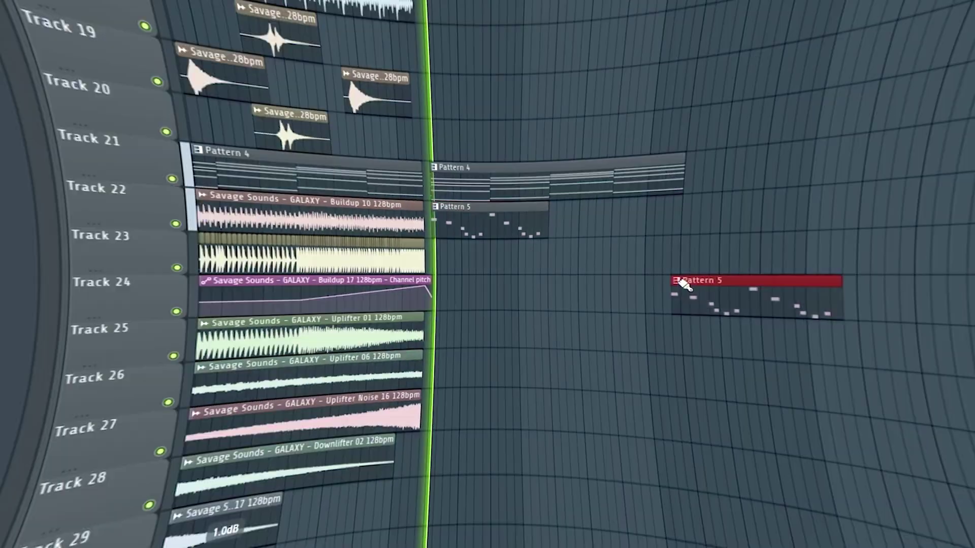
Raise the lead Serum's first oscillator by one octave
scroll(459, 24, up, 3)
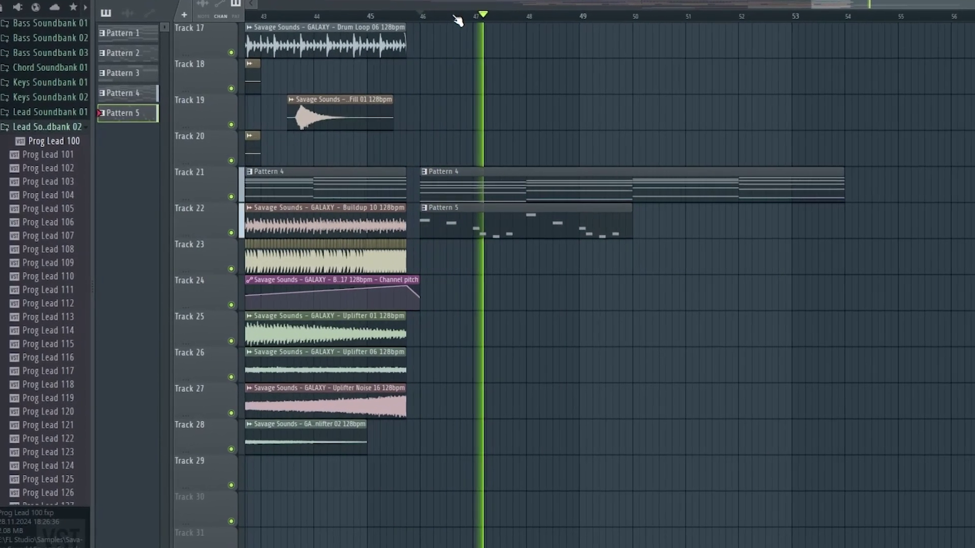
scroll(457, 16, up, 3)
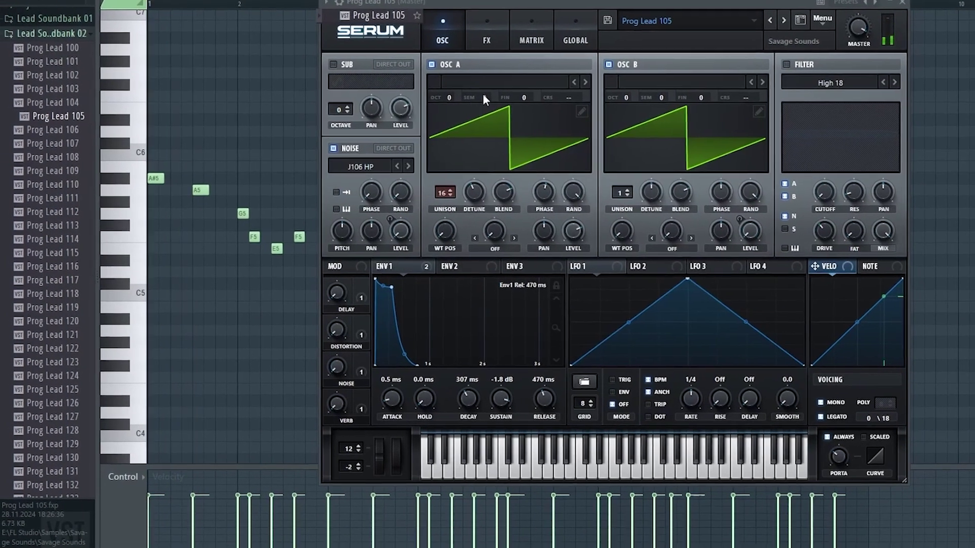
key(space)
double_click(449, 98)
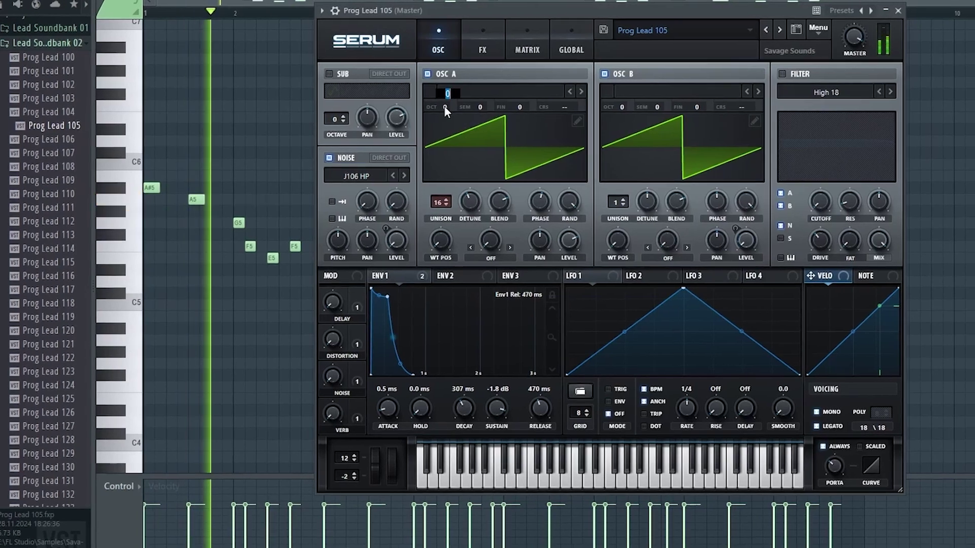
text(1)
key(Return)
Set envelope release to 764 ms with slightly more sustain, and load the '20Hz + 18kHz cut' EQ preset
drag(540, 410, 543, 399)
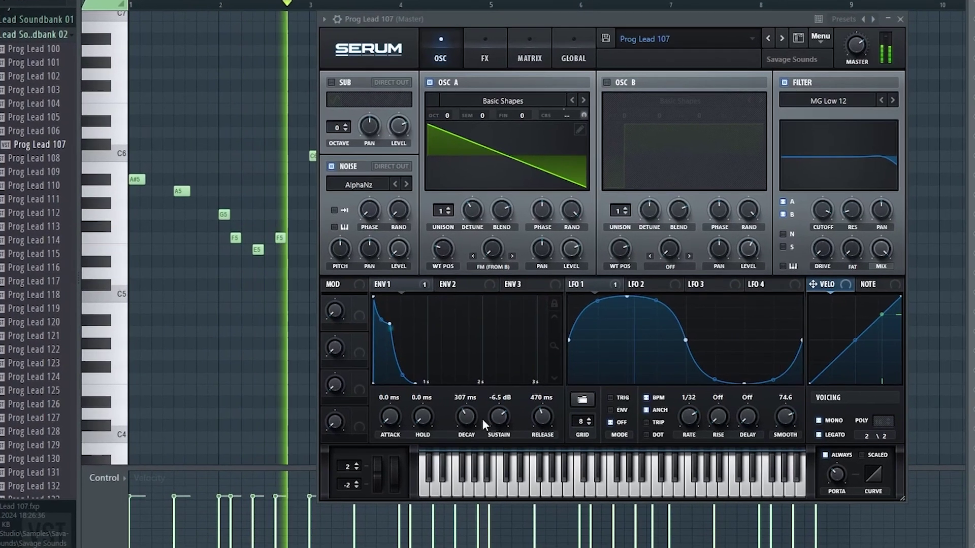
drag(513, 424, 513, 420)
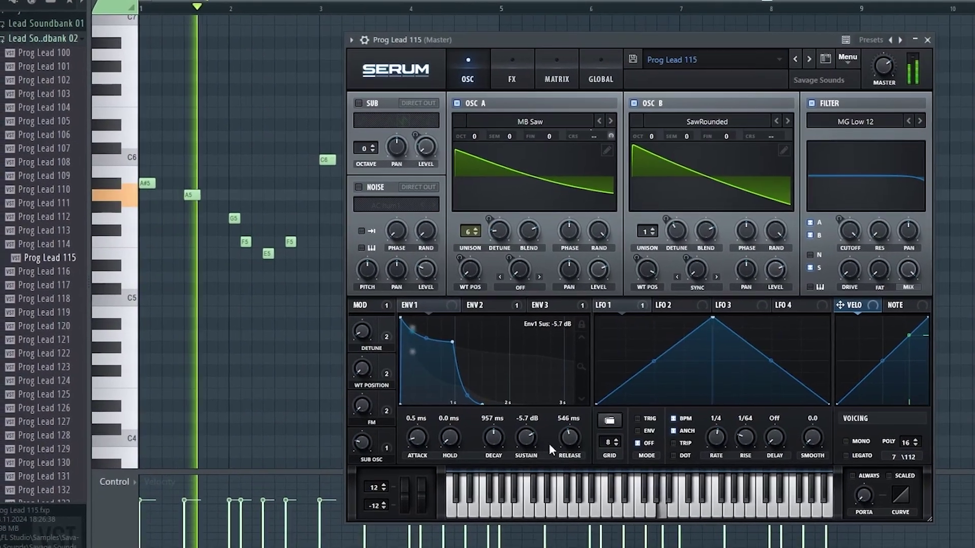
drag(562, 443, 530, 441)
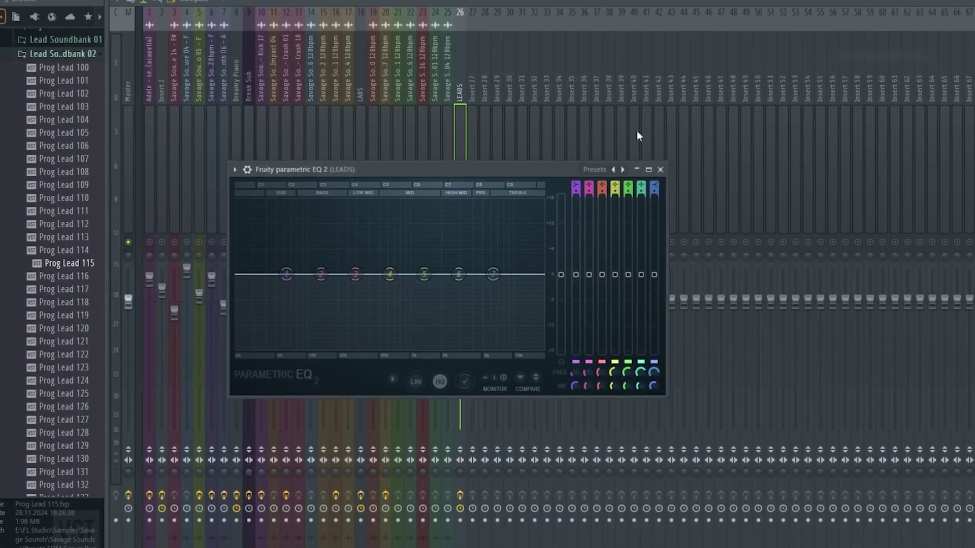
click(615, 169)
click(635, 185)
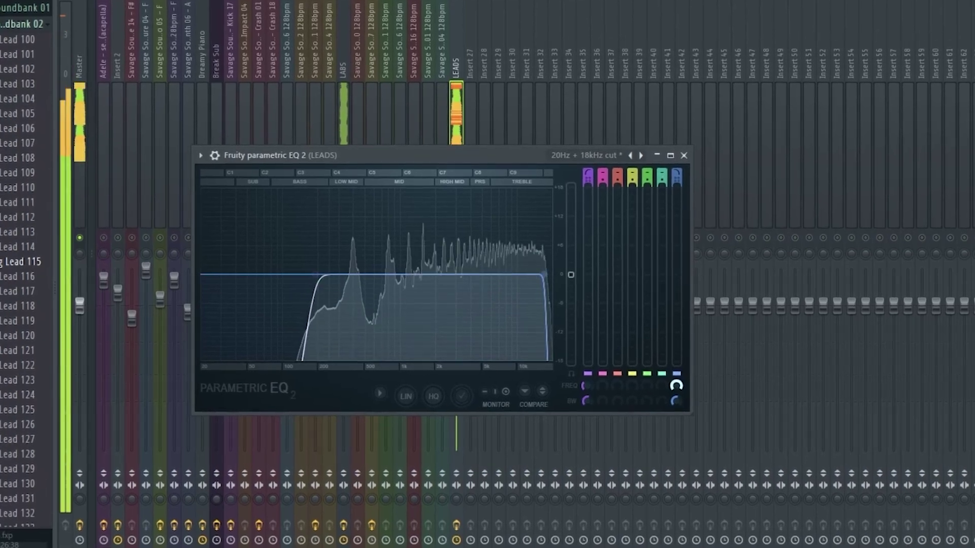
Raise the LEADS Fruity Reeverb 2 wet level slightly and bring up Kickstart on the insert
key(space)
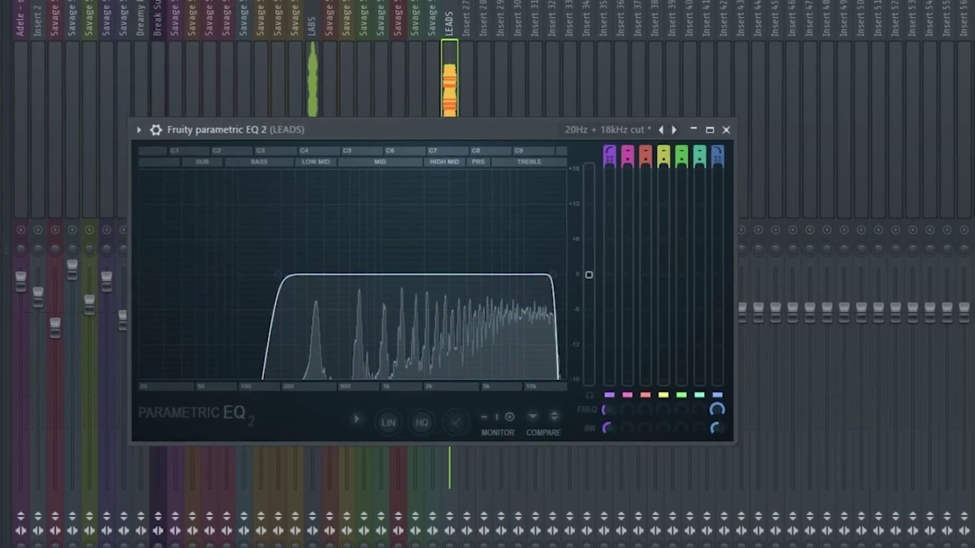
key(Escape)
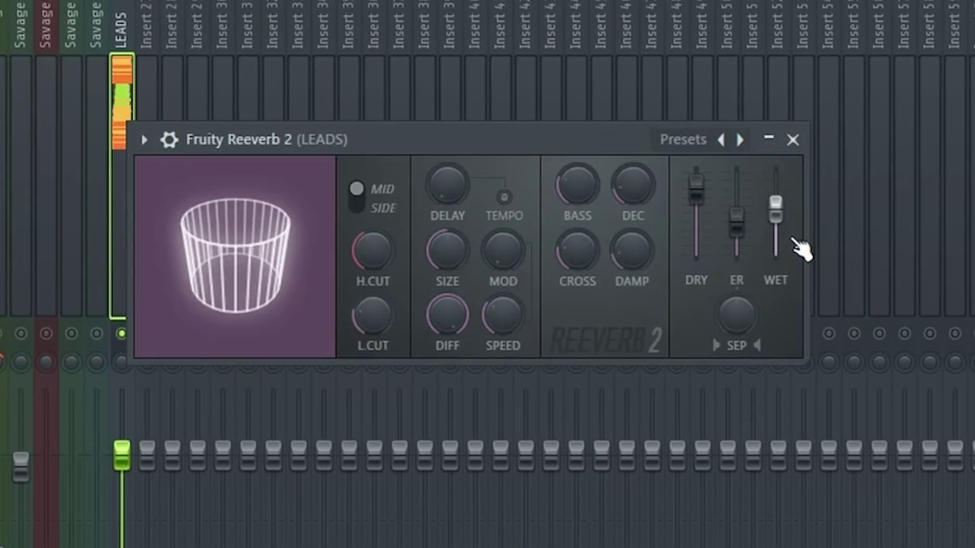
drag(793, 239, 772, 240)
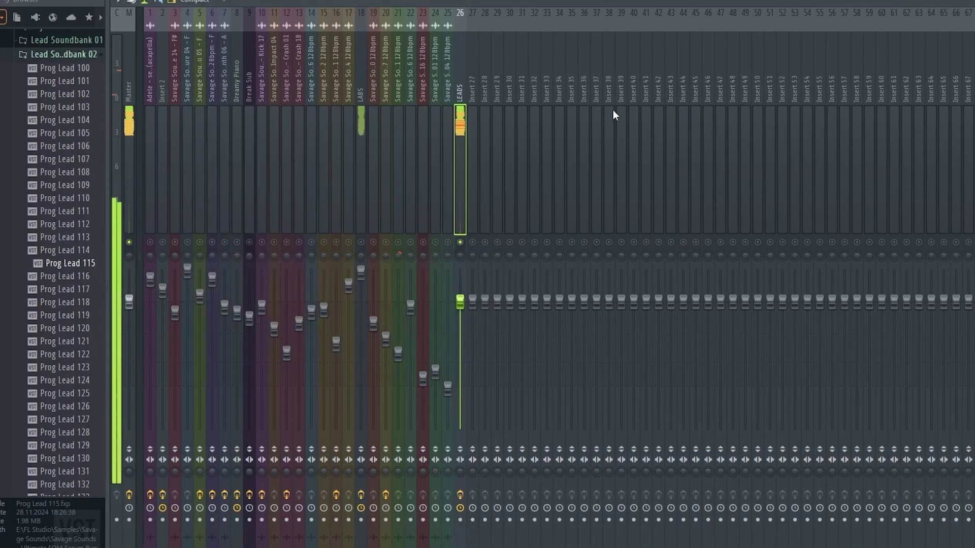
click(972, 101)
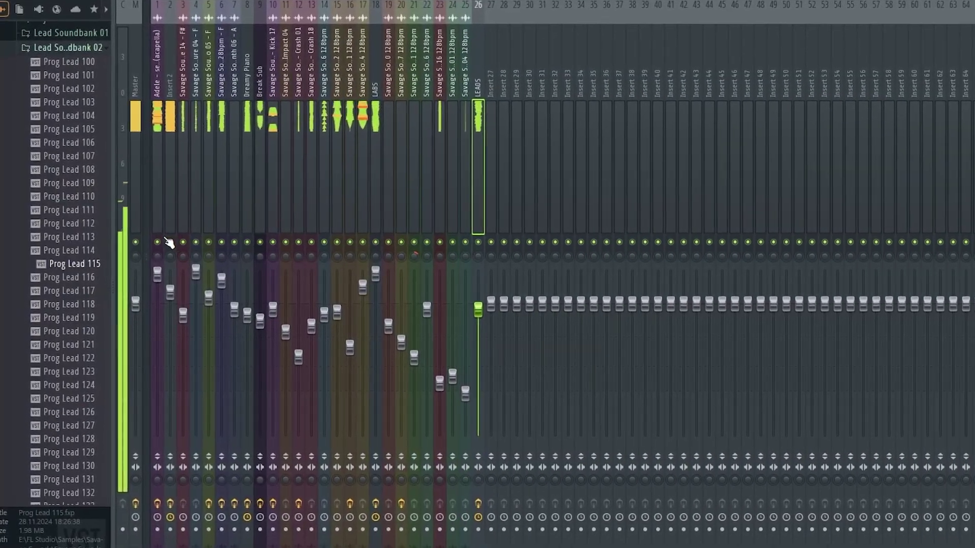
On the chords' Insert 2, switch off Serum's filter, keep the noise layer on, and fine-tune ENV1 sustain
click(163, 238)
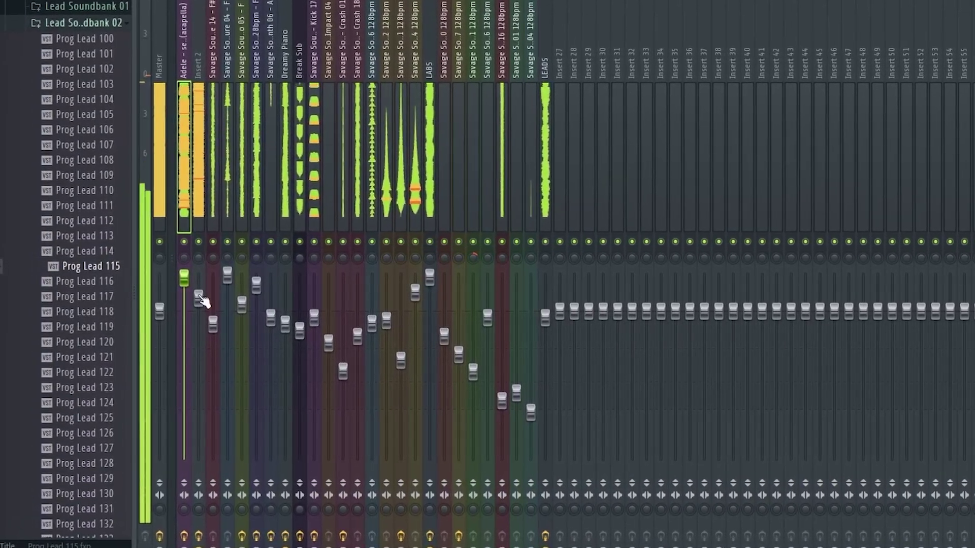
click(194, 295)
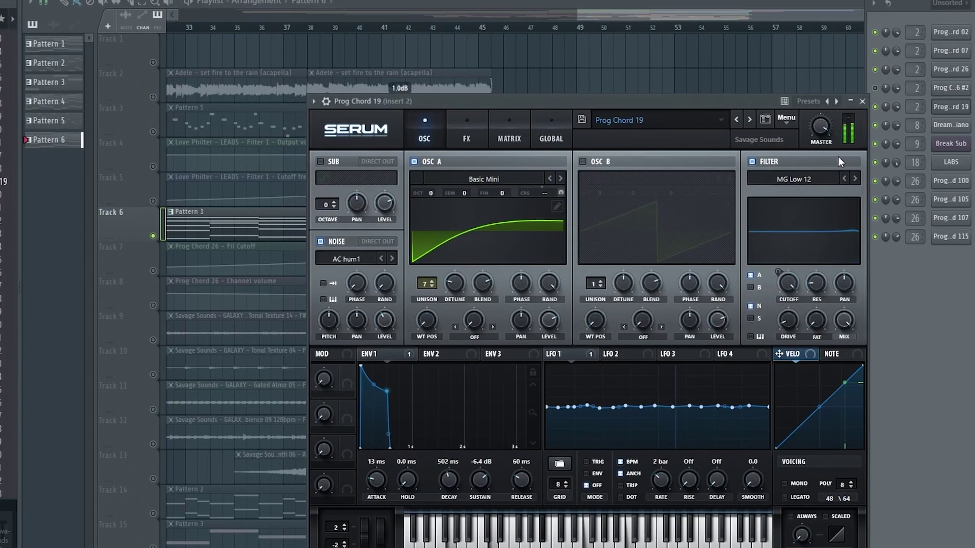
click(753, 161)
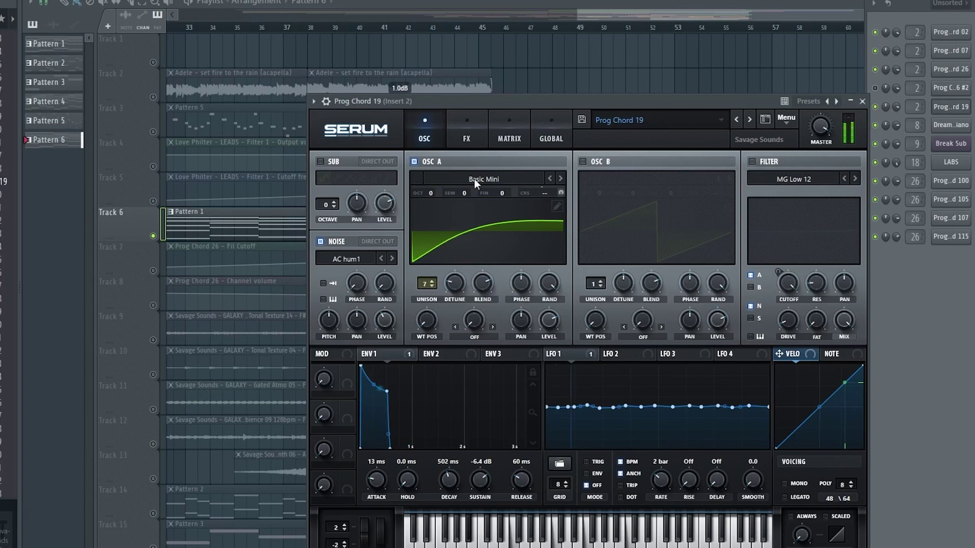
click(321, 240)
click(321, 241)
mouse_move(385, 325)
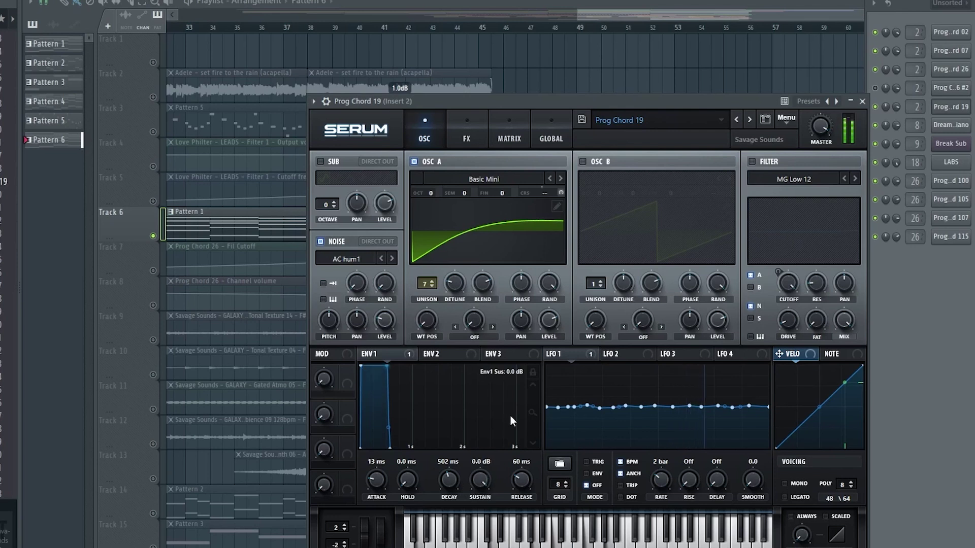
drag(478, 483, 477, 482)
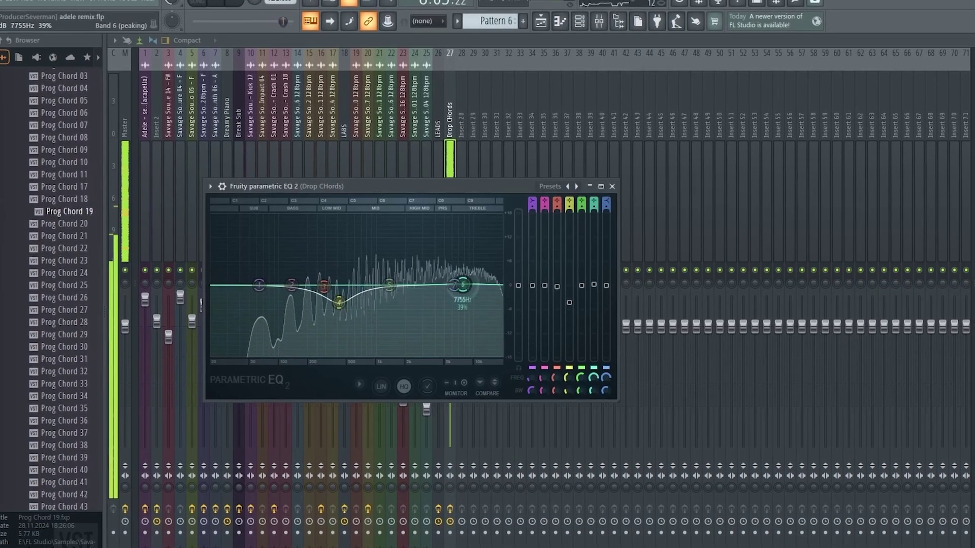
Move EQ band 6 to about 11942 Hz, smooth Gross Beat's release to ~713 ms, and pick a new Kickstart curve
drag(459, 278, 476, 289)
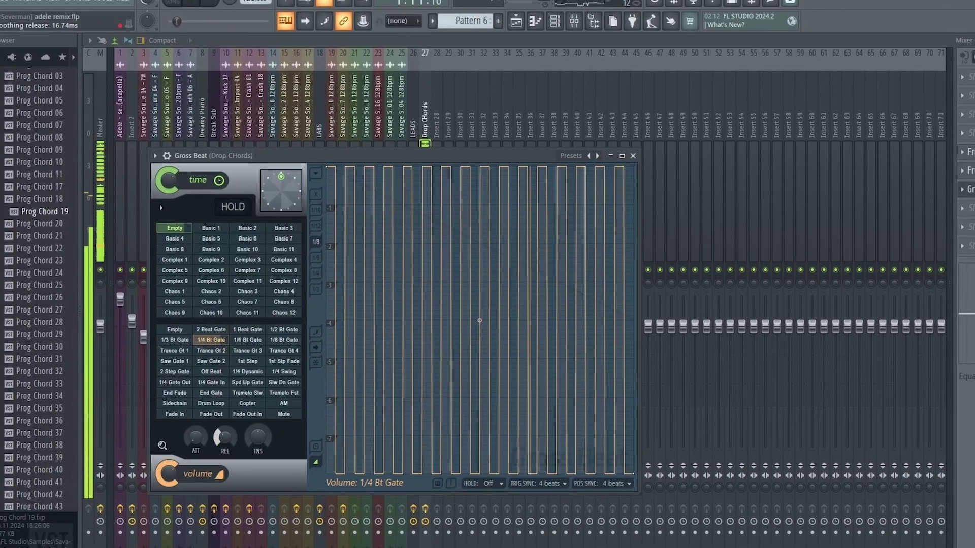
drag(224, 439, 223, 404)
drag(236, 439, 249, 441)
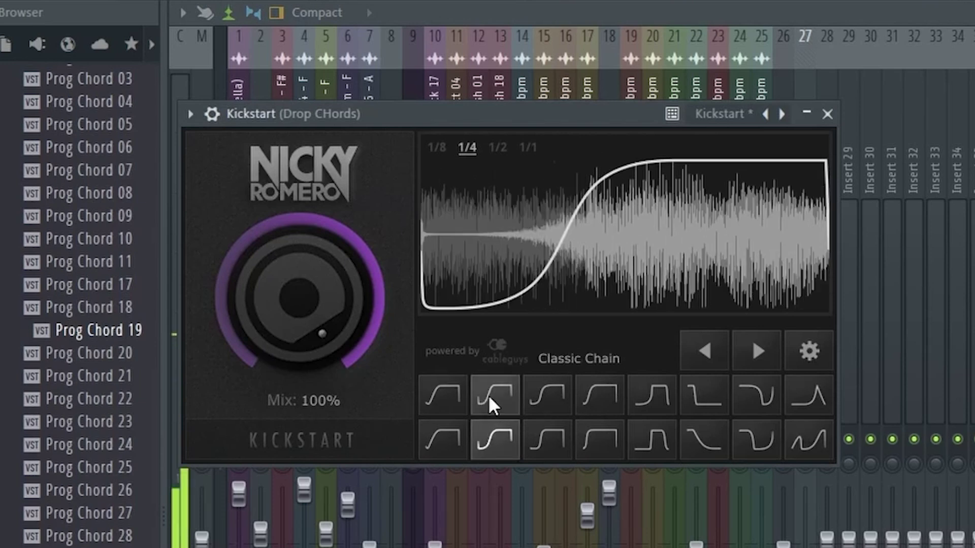
click(503, 390)
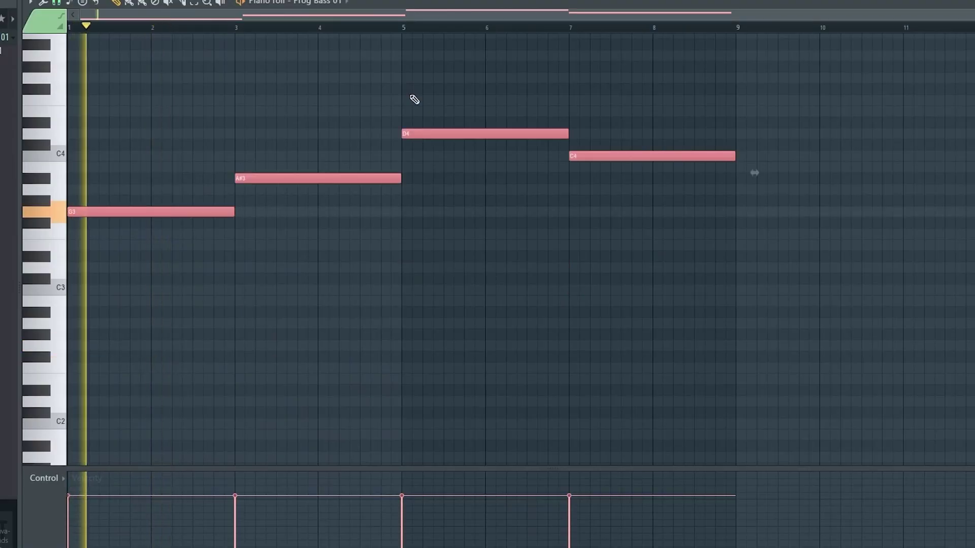
scroll(415, 100, down, 3)
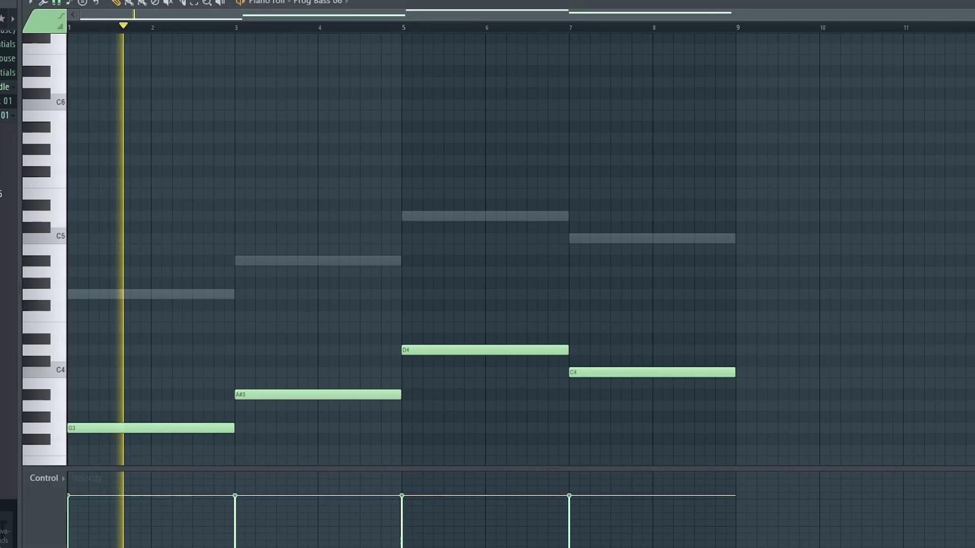
Raise all the bass notes one octave and chop them into short repeated notes
key(ctrl+a)
key(ctrl+Up)
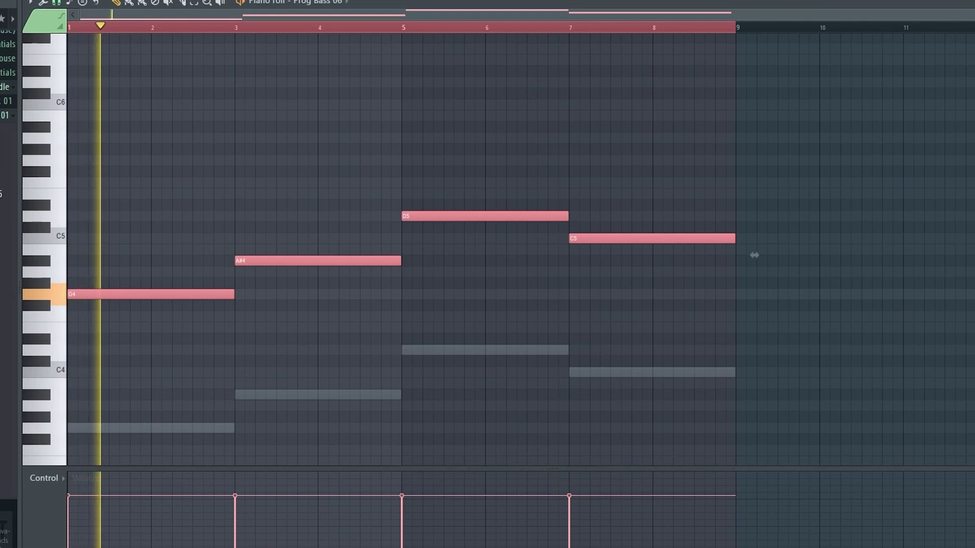
mouse_move(901, 322)
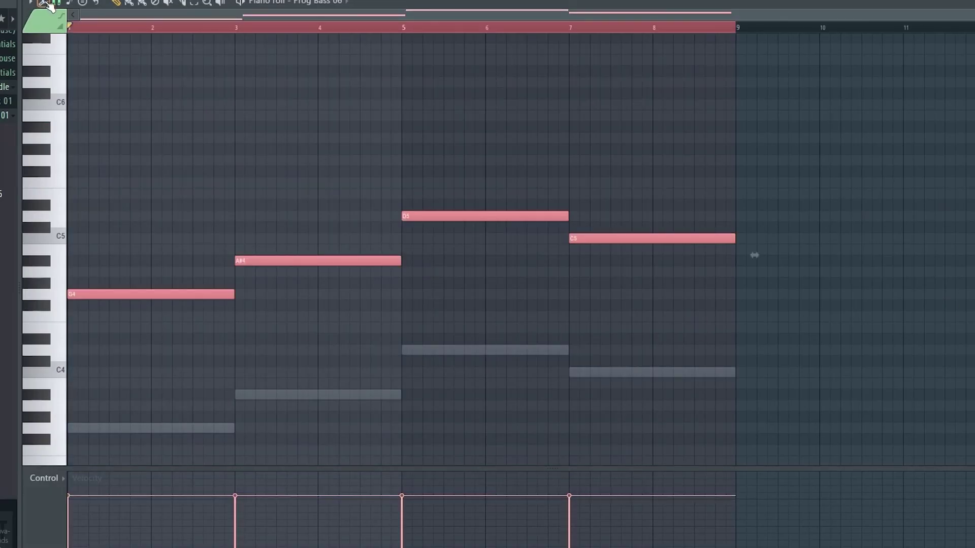
click(45, 3)
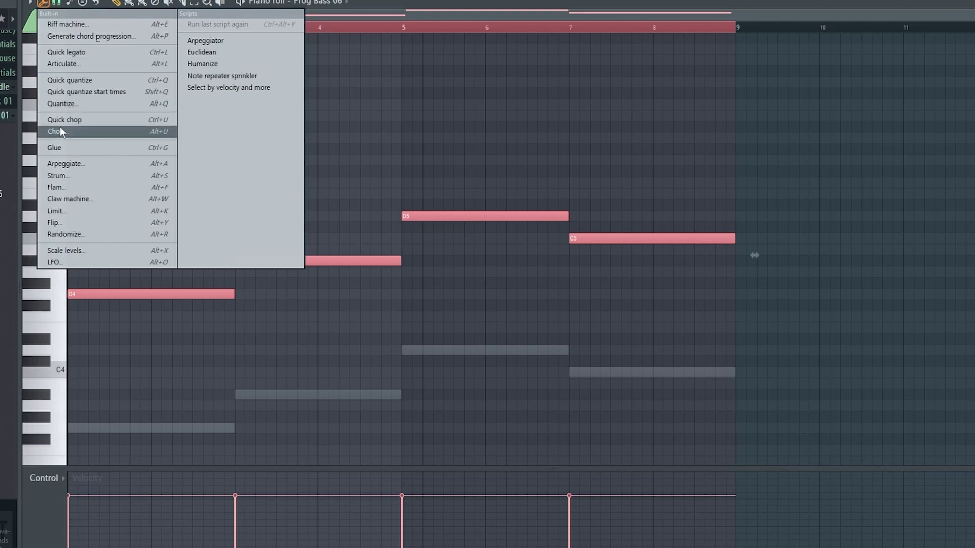
click(62, 133)
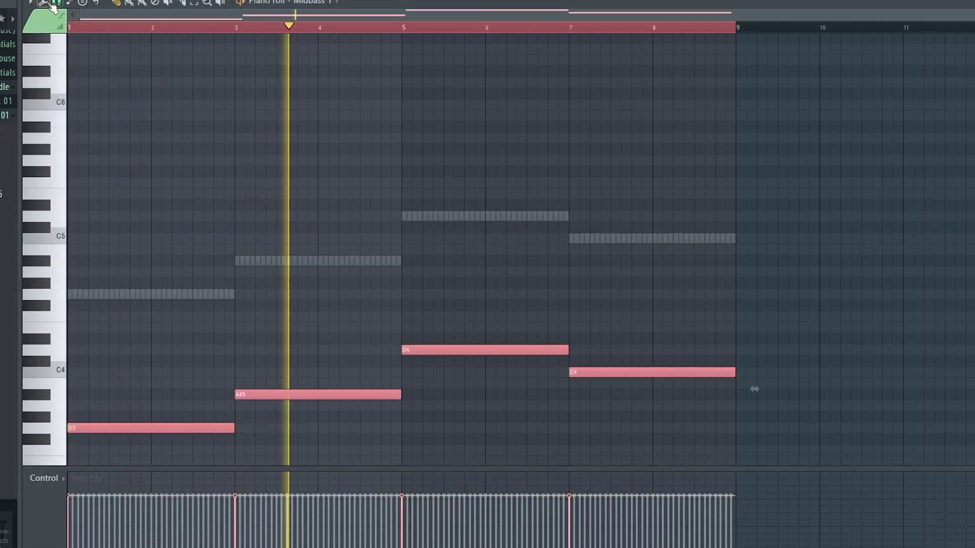
click(45, 3)
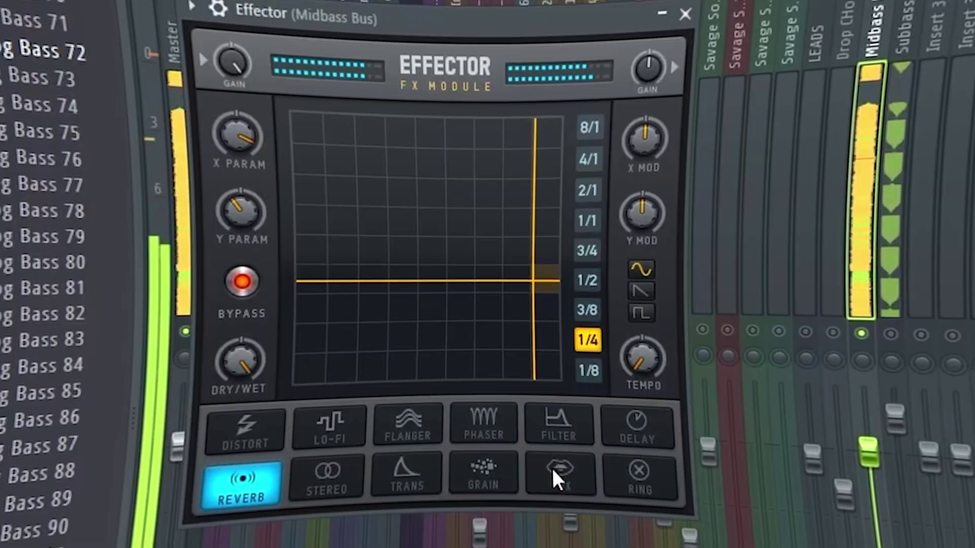
Set Effector to VOX with more dry/wet, X and Y modulation at 8/1, then select the drop's kick clips
click(554, 465)
drag(386, 302, 379, 326)
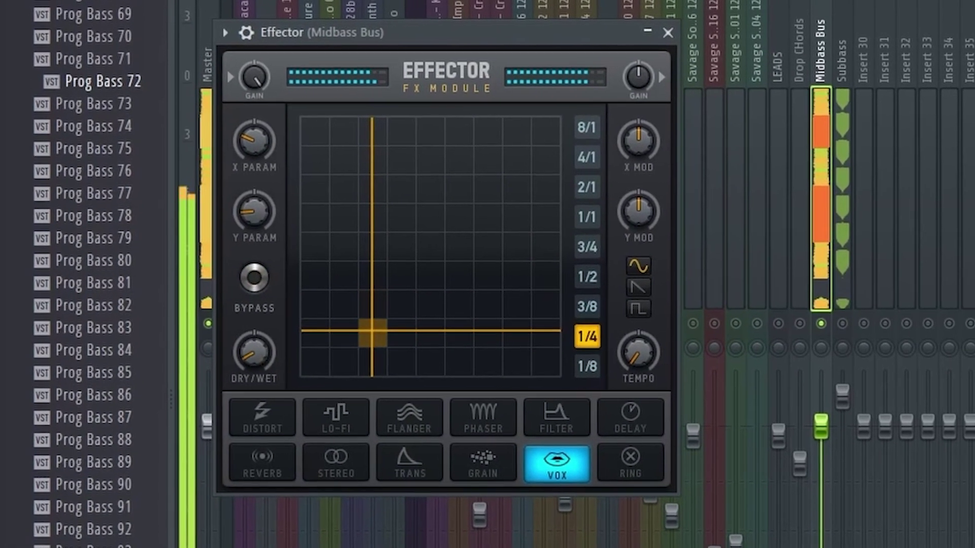
drag(254, 351, 254, 340)
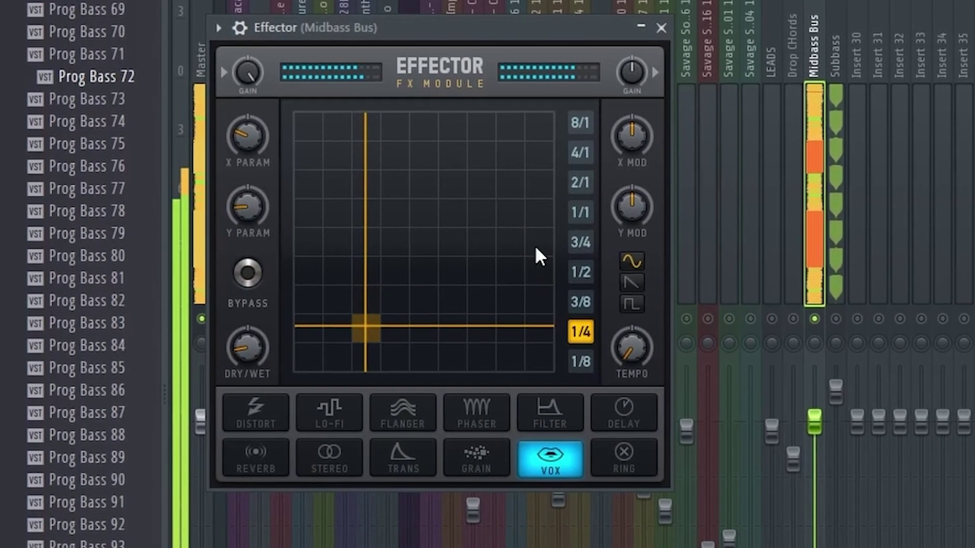
drag(633, 144, 634, 133)
drag(646, 218, 646, 201)
click(573, 131)
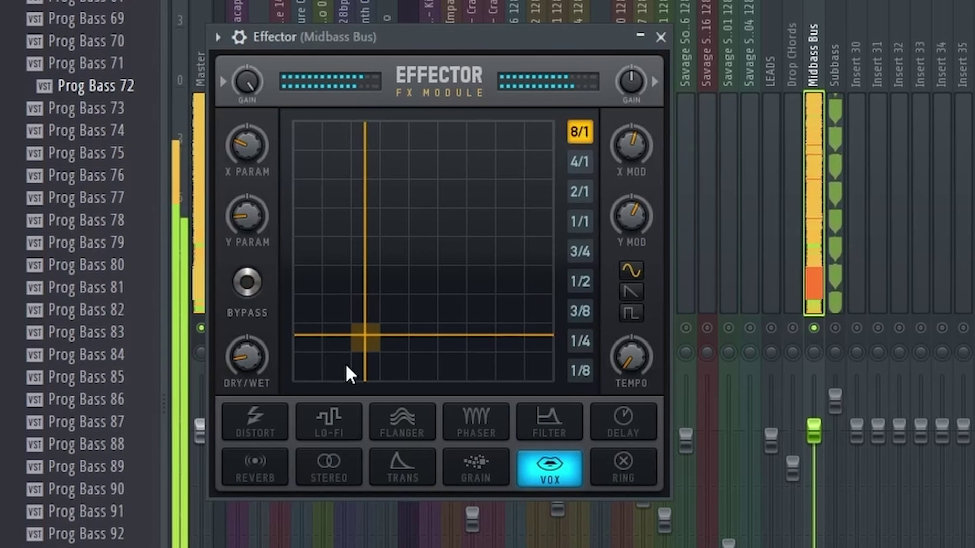
drag(385, 328, 403, 308)
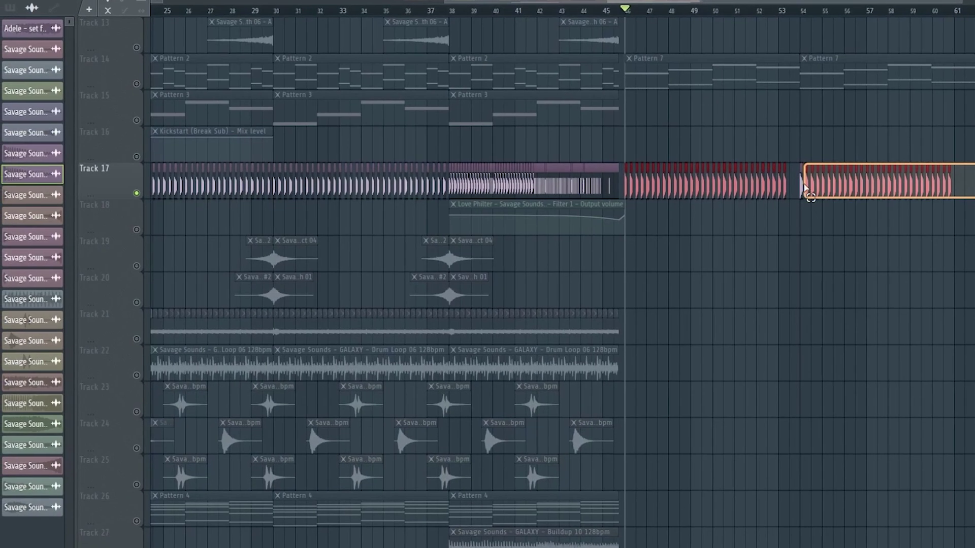
drag(804, 188, 803, 186)
drag(795, 138, 805, 178)
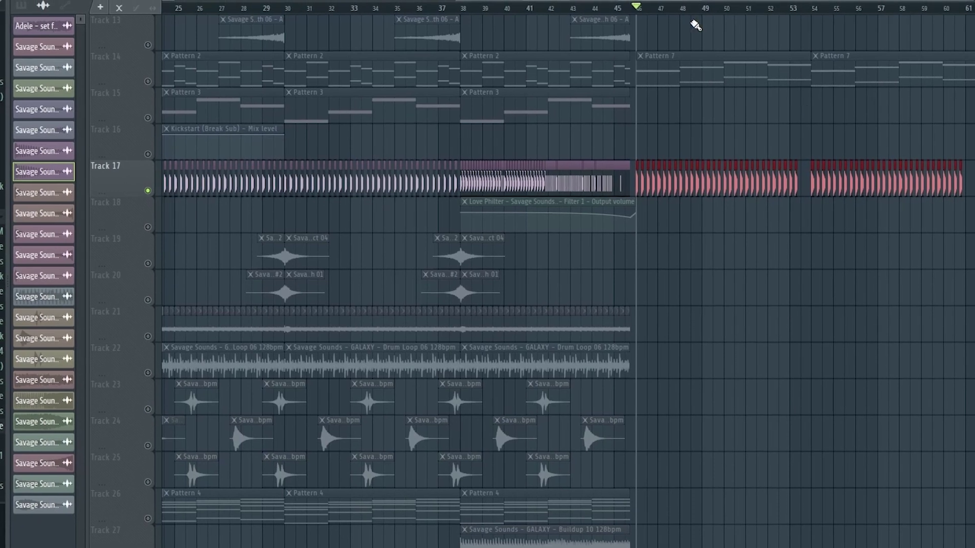
Play back the drop kicks and pull the Clap 07 mixer fader down
scroll(644, 18, up, 5)
scroll(645, 19, up, 5)
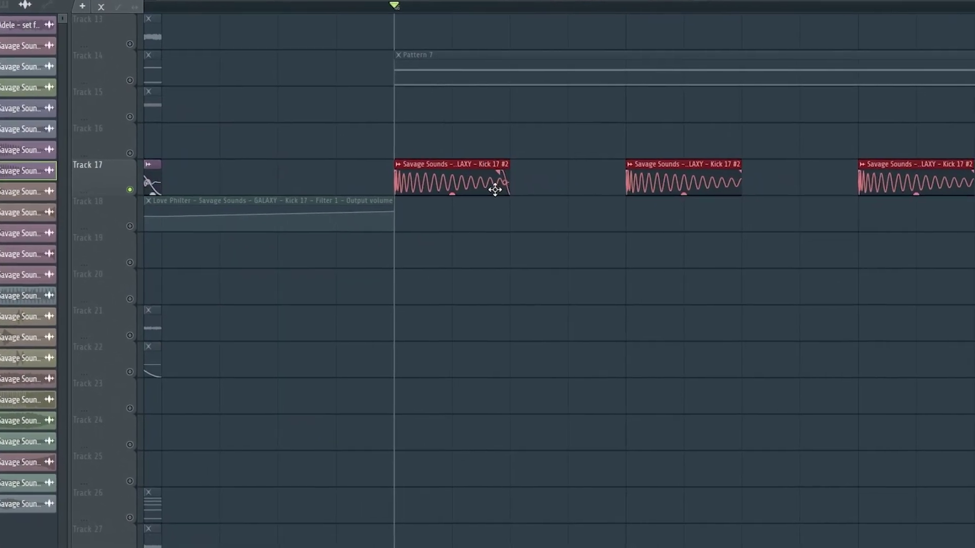
key(space)
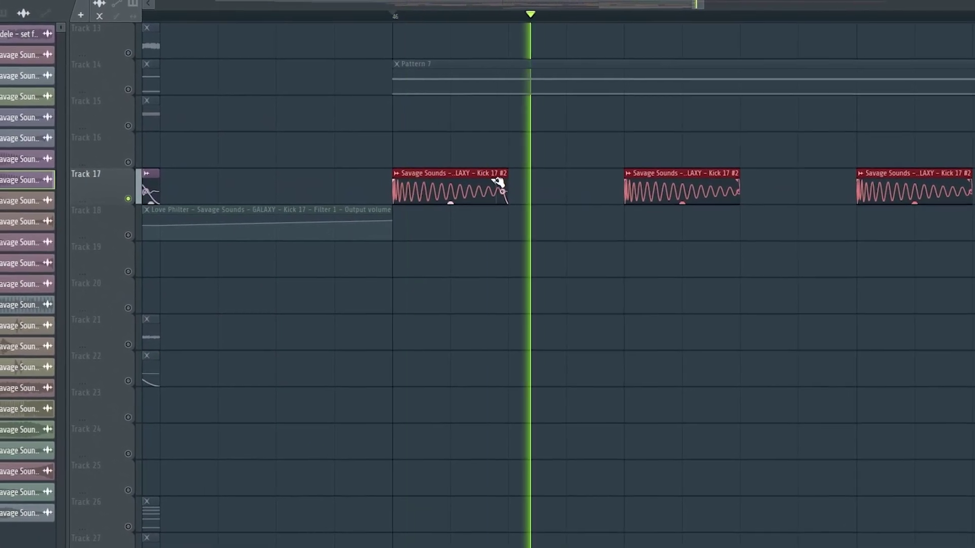
key(F9)
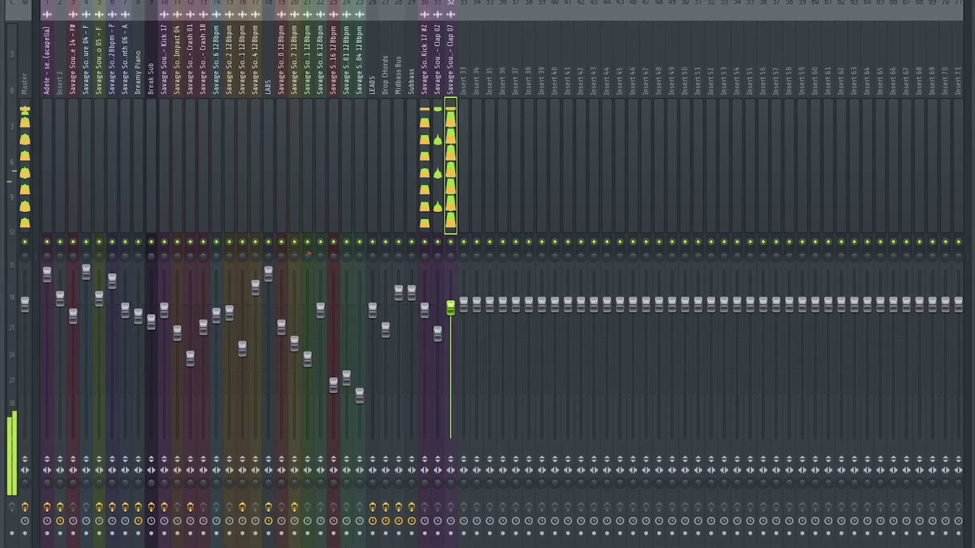
drag(455, 303, 459, 345)
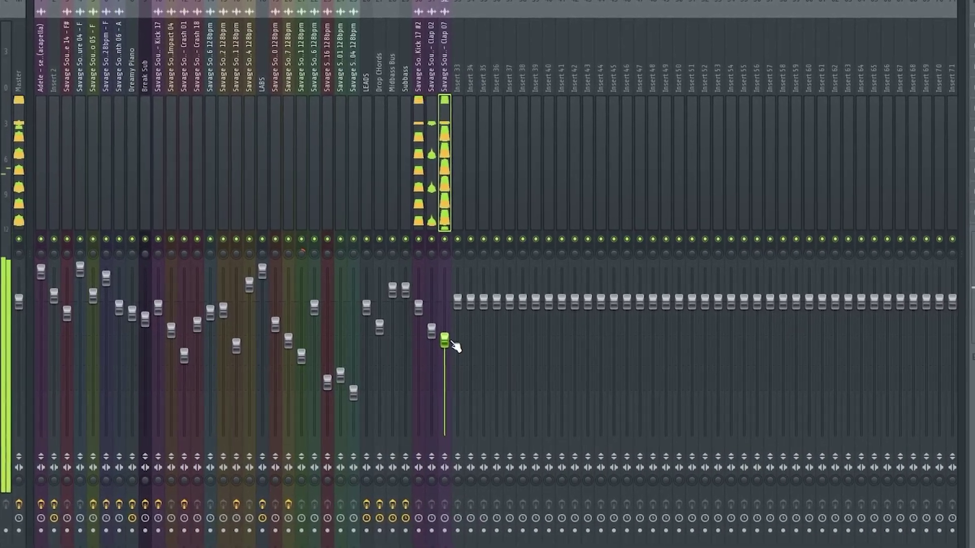
key(F9)
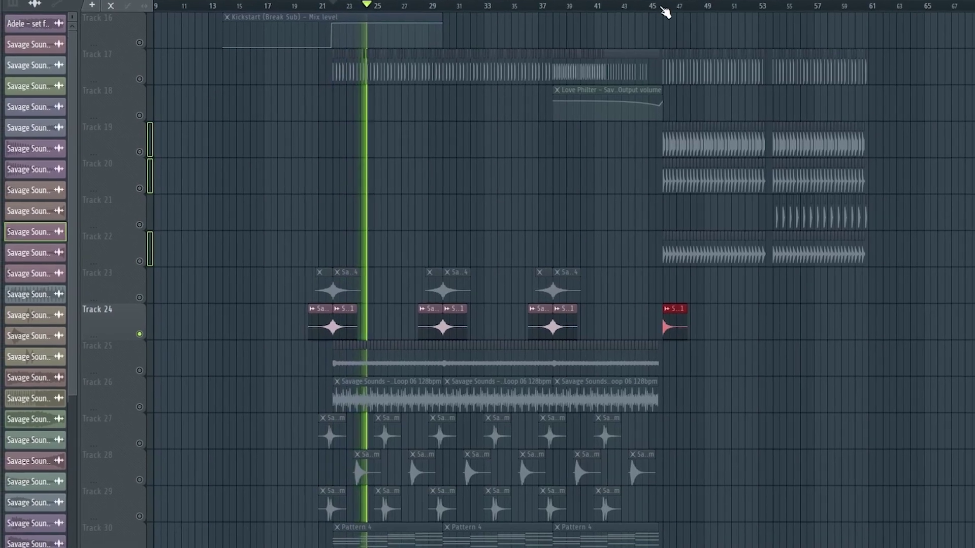
click(662, 13)
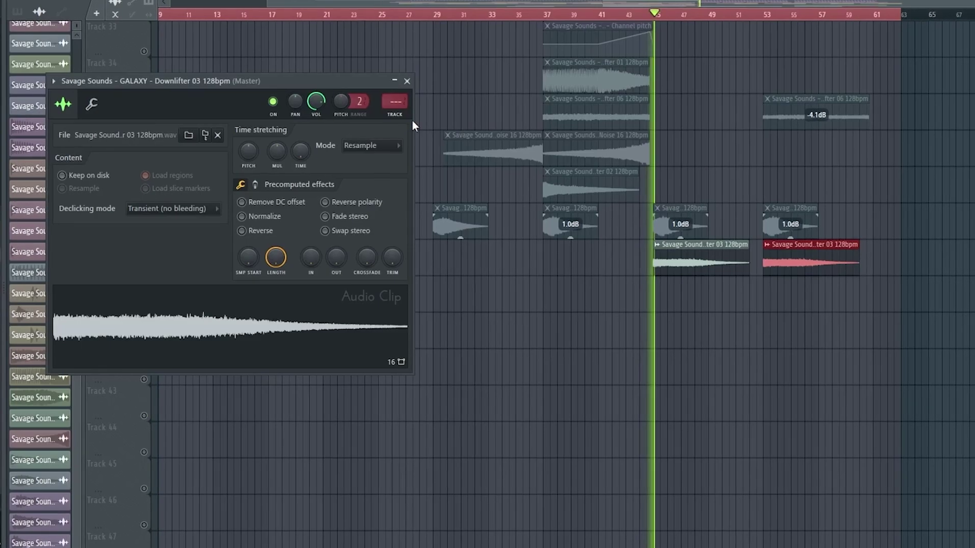
Duplicate the Track 9–12 texture and atmosphere clips to follow bar 45
key(F9)
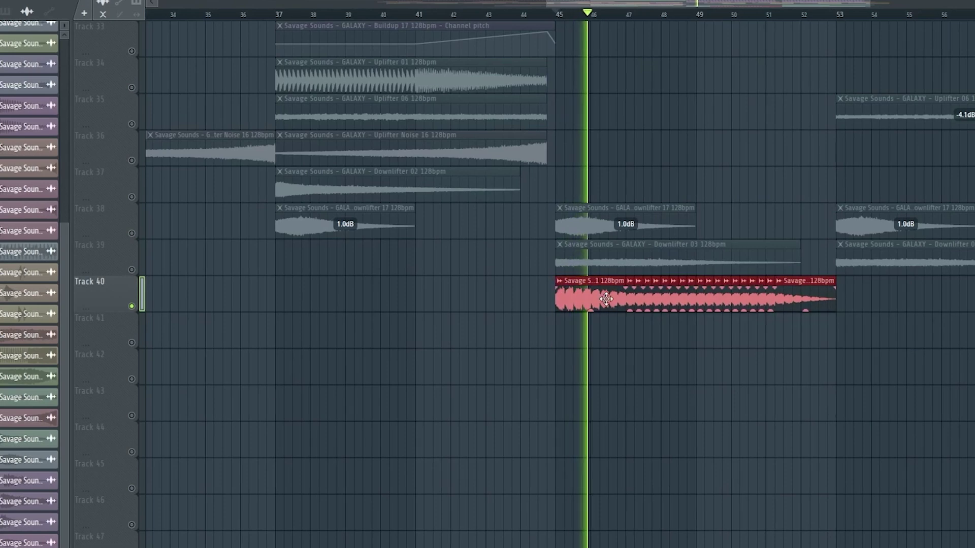
drag(361, 161, 223, 299)
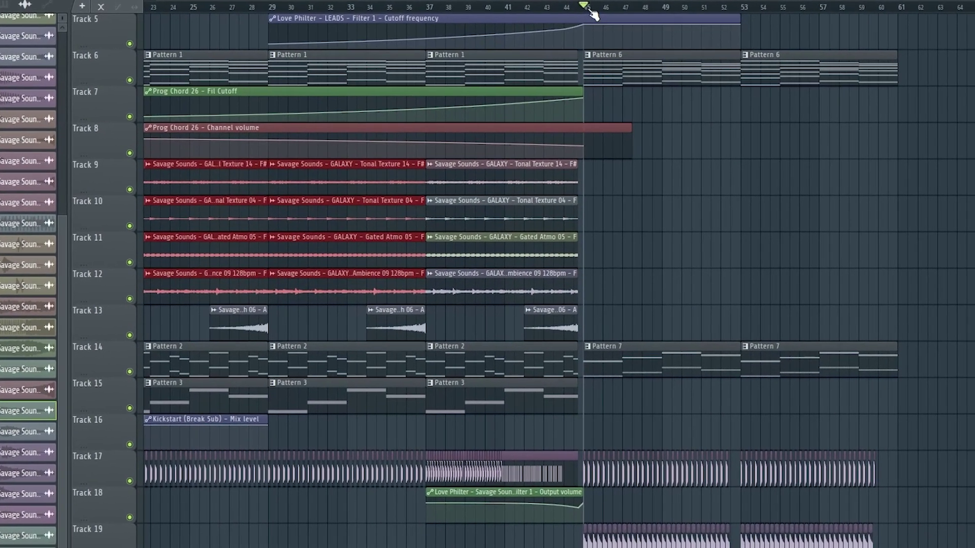
key(ctrl+v)
Solo Track 9, then bring Tracks 11 and 12 back in while playing from bar 45
right_click(129, 190)
key(space)
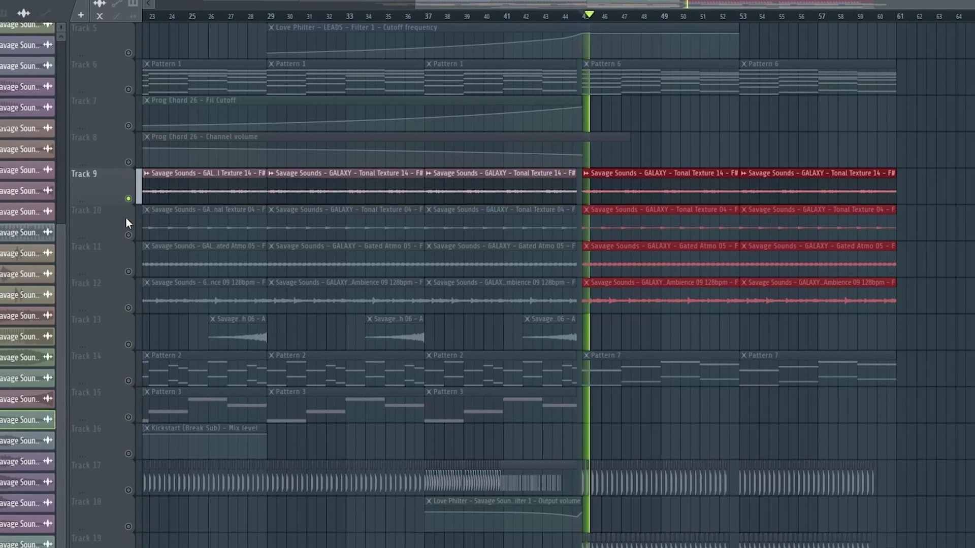
key(space)
click(132, 270)
key(space)
click(131, 306)
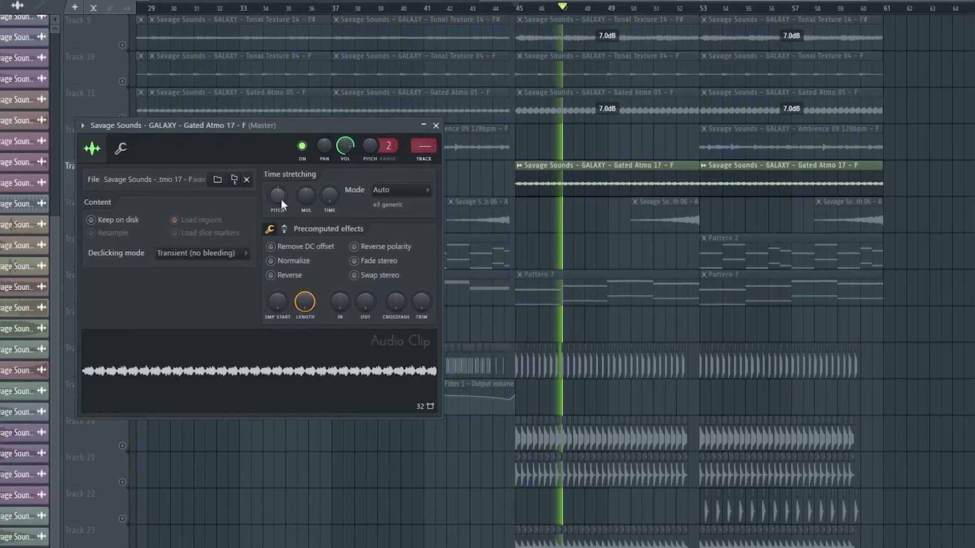
right_click(279, 200)
click(276, 199)
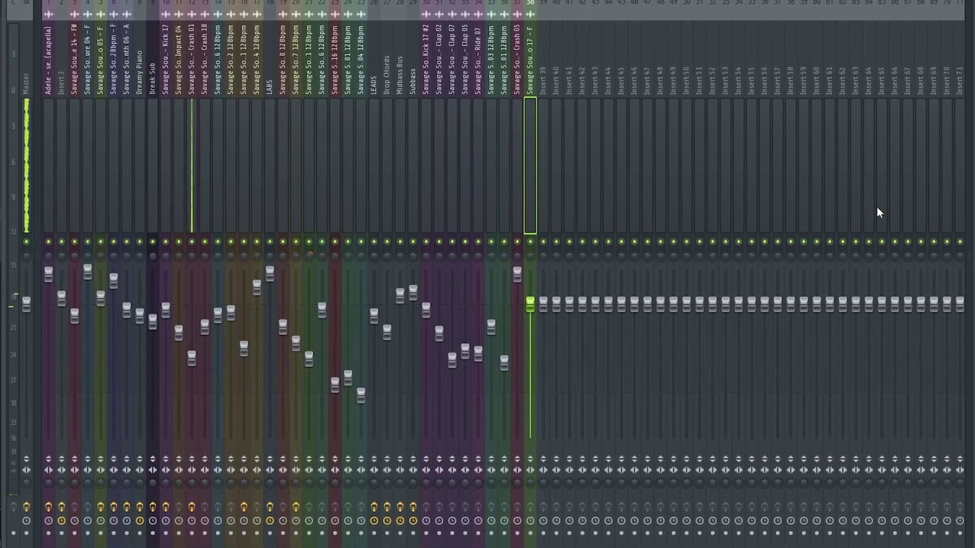
Load Kickstart into an empty effect slot on the new mixer insert
click(876, 206)
click(683, 59)
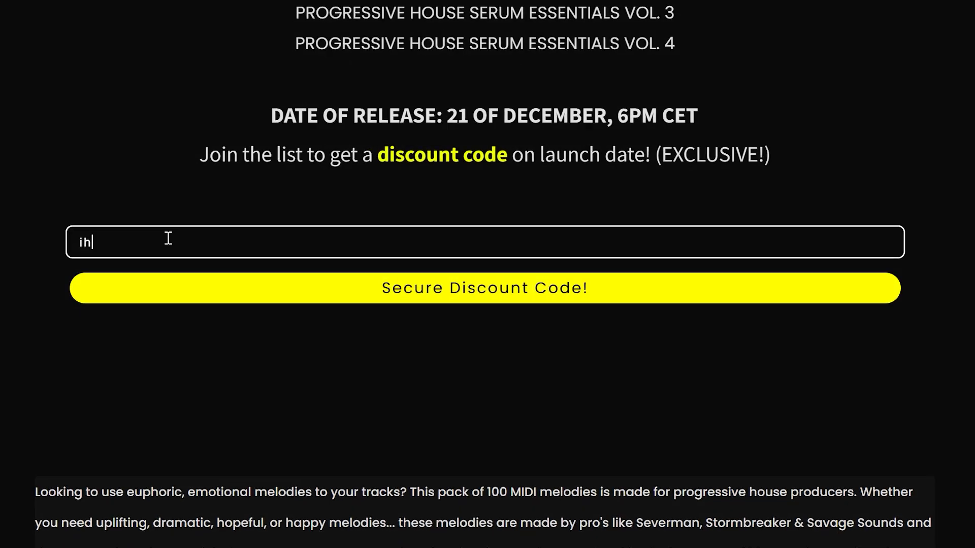
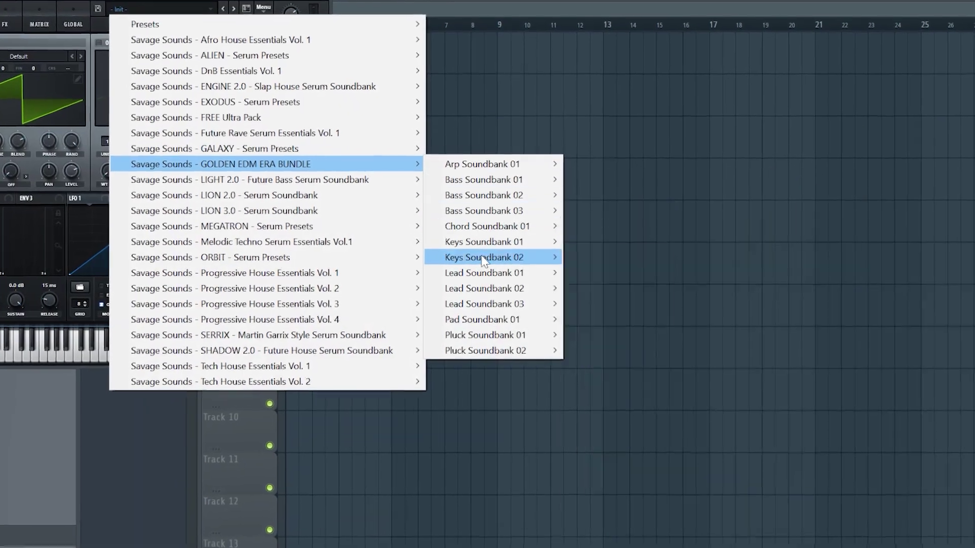
Enter an e-mail address in the Savage Sounds discount signup and scroll down the sales page
mouse_move(482, 294)
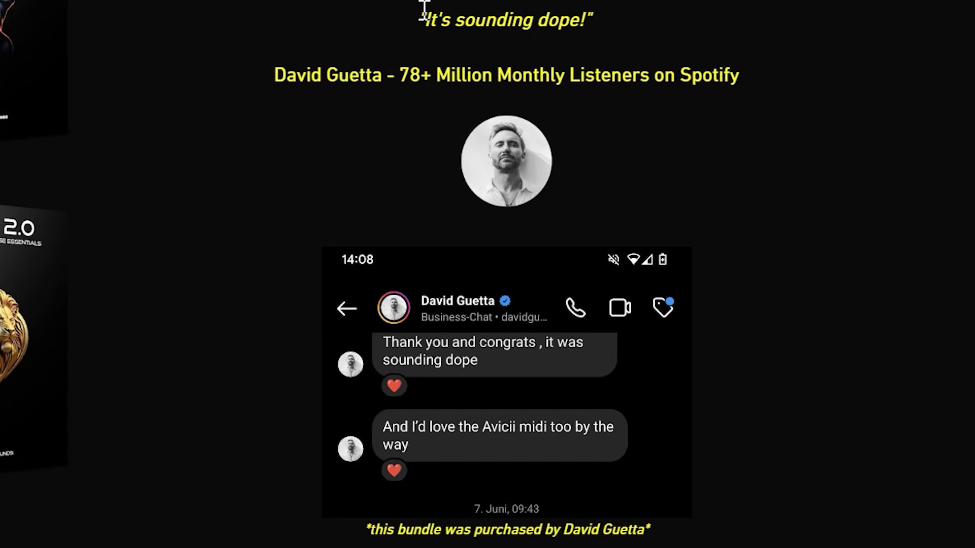
scroll(382, 221, down, 3)
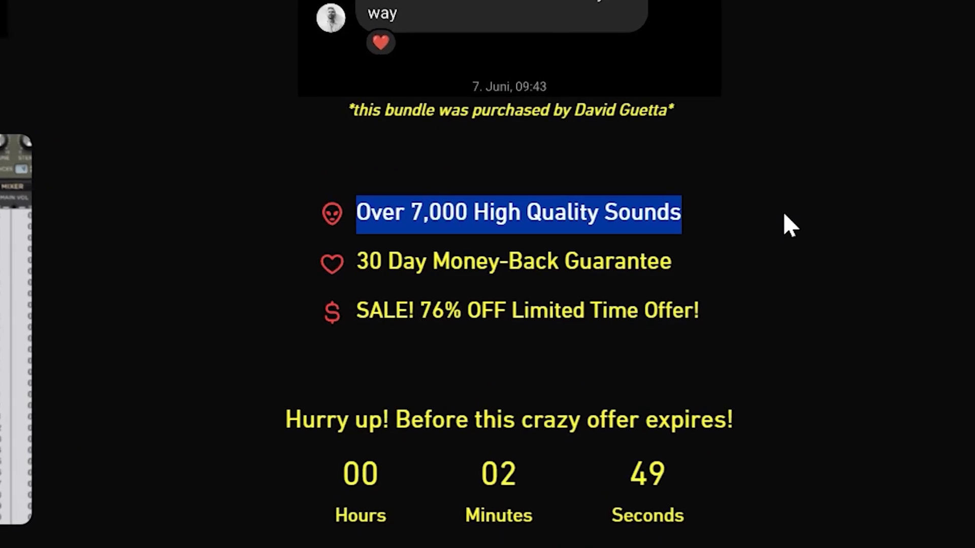
At checkout, apply the discount code 'adele' to the order
click(447, 240)
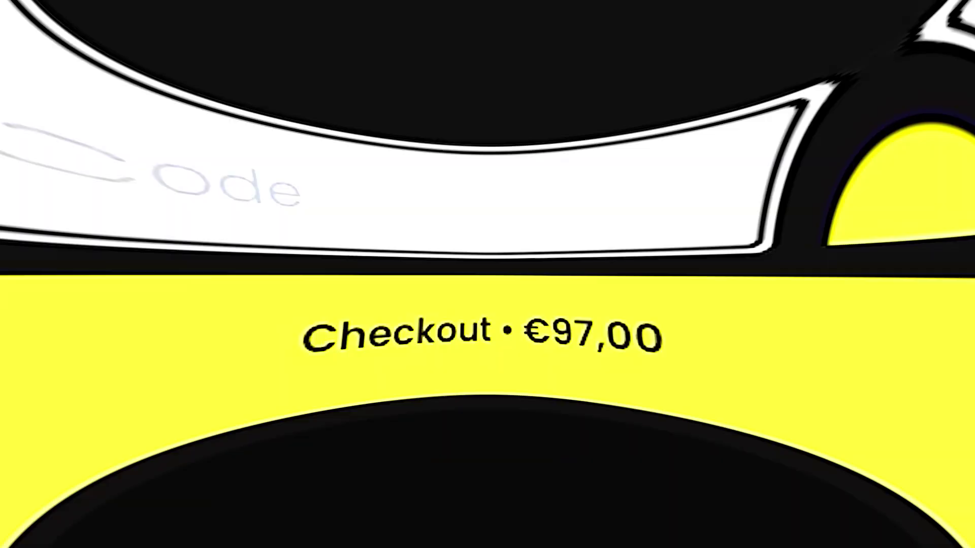
text(adele)
click(825, 211)
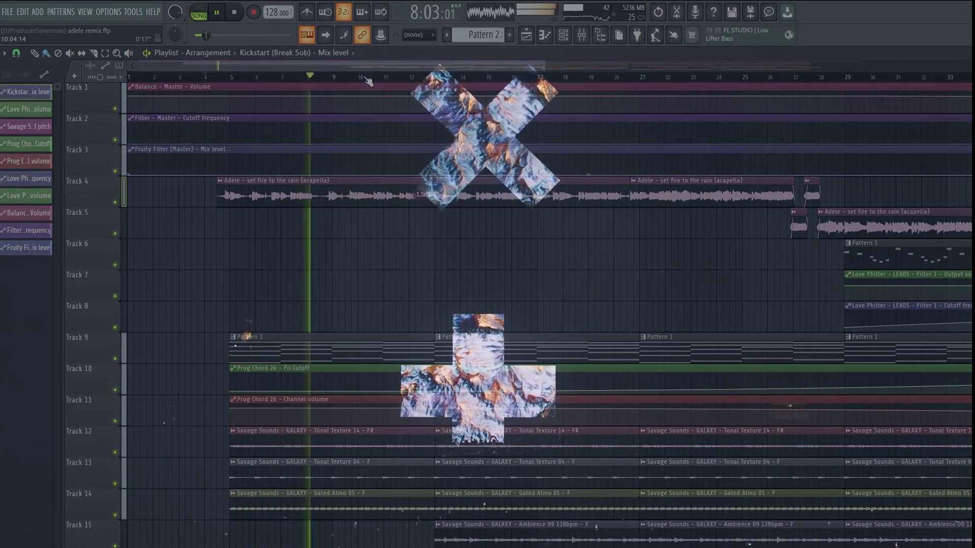
scroll(475, 221, down, 3)
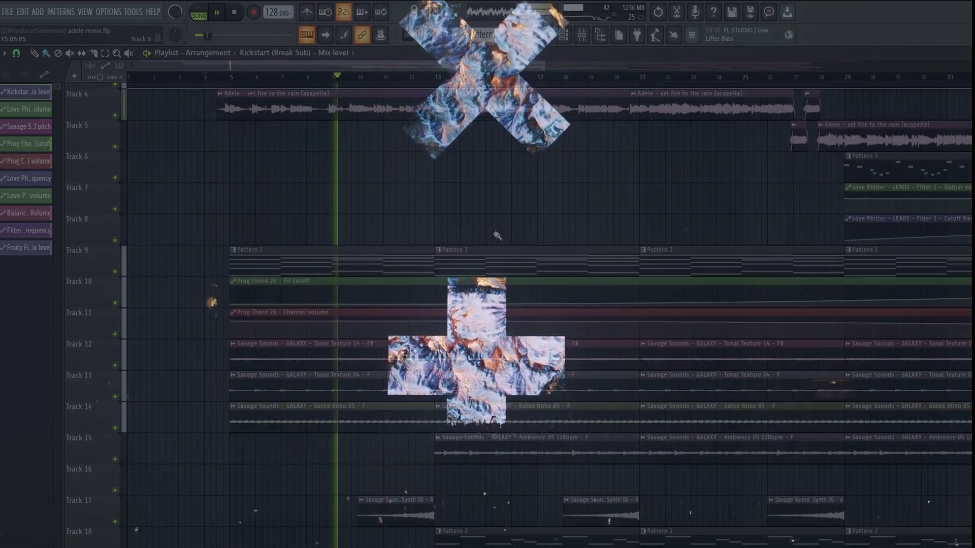